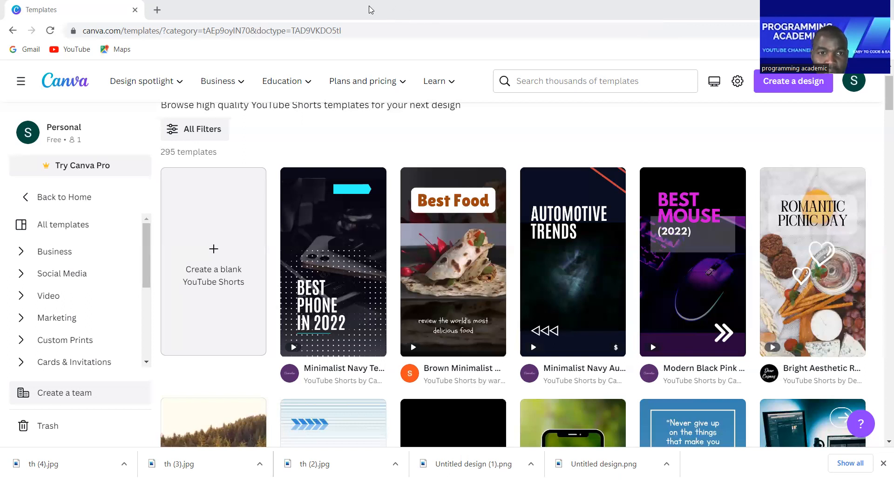
# Create a blank YouTube Shorts design
pyautogui.click(214, 254)
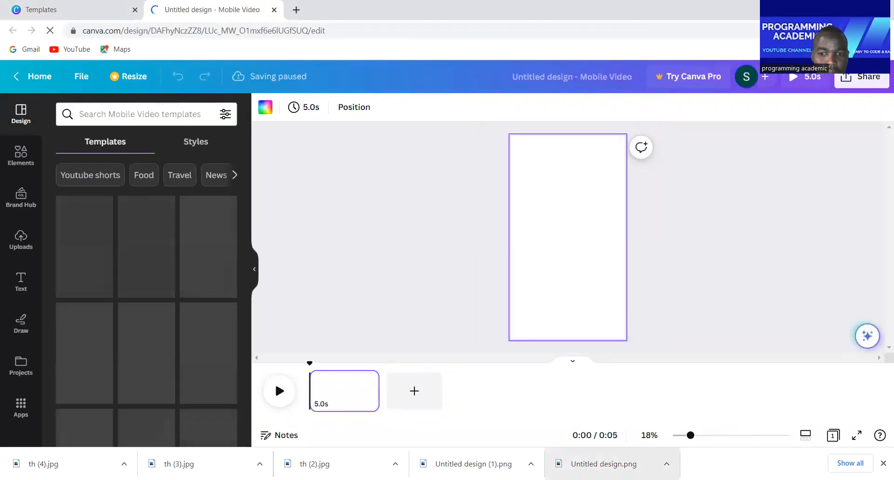
pyautogui.moveTo(597, 463); pyautogui.dragTo(33, 244)
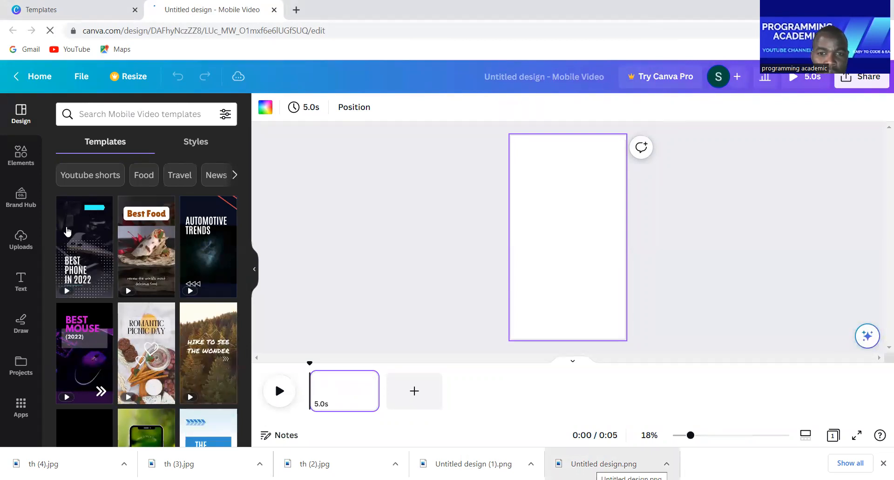
pyautogui.moveTo(577, 466); pyautogui.dragTo(552, 215)
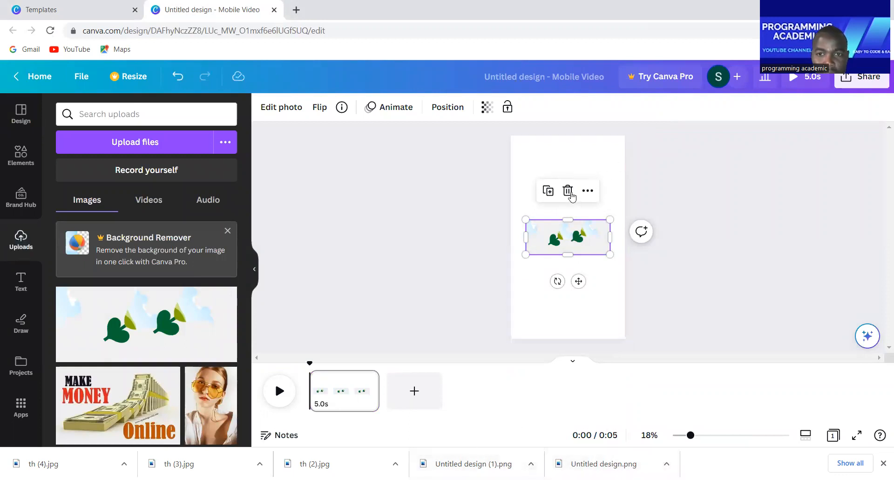
pyautogui.click(568, 192)
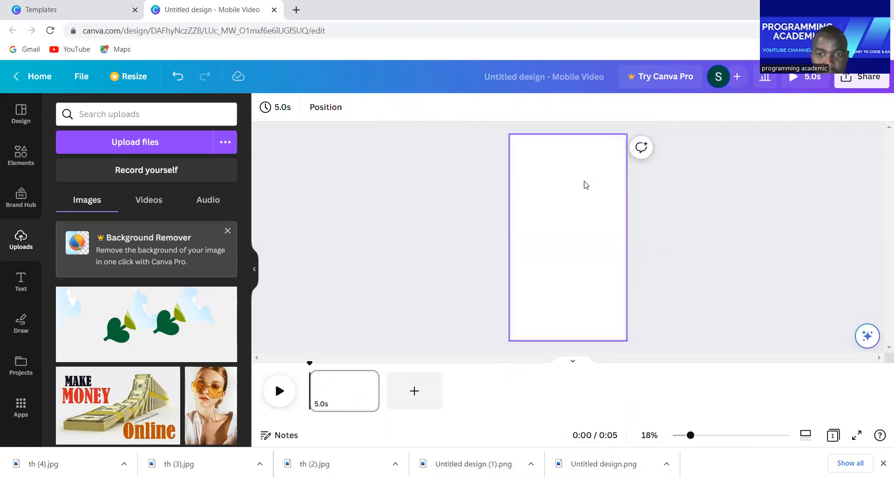
pyautogui.hotkey('ctrl', 'v')
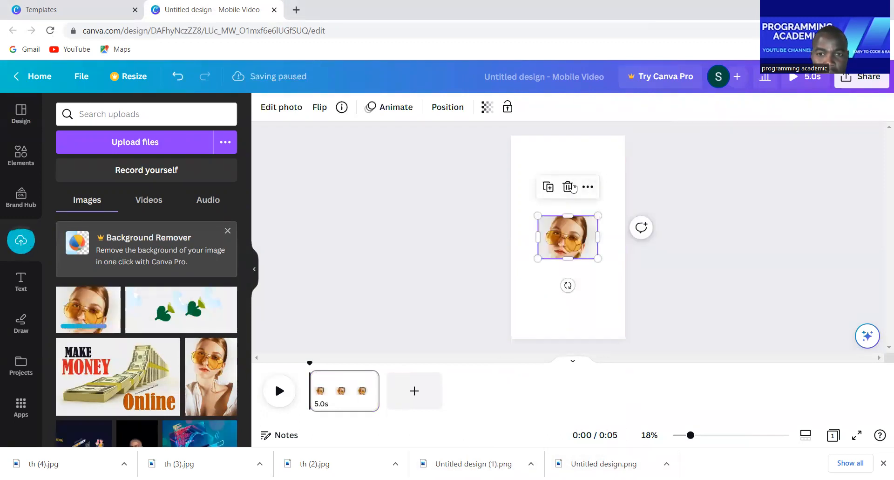
pyautogui.click(569, 188)
pyautogui.moveTo(315, 464); pyautogui.dragTo(581, 200)
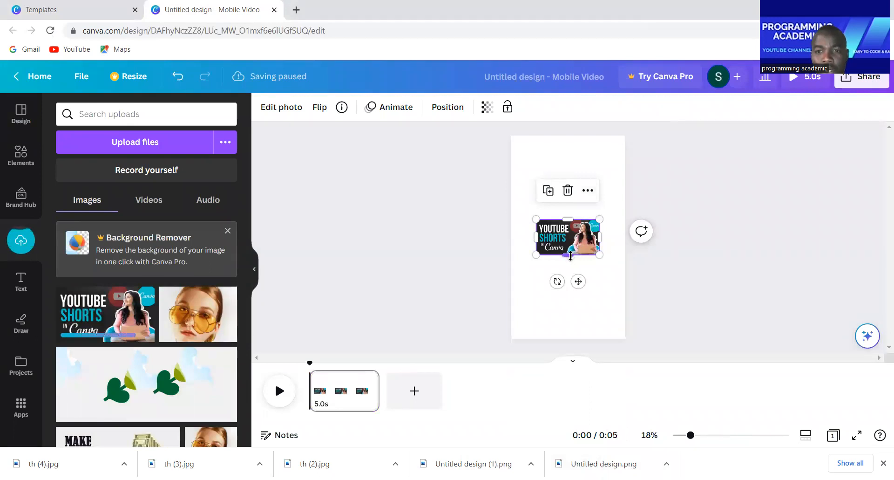
pyautogui.moveTo(570, 256); pyautogui.dragTo(569, 345)
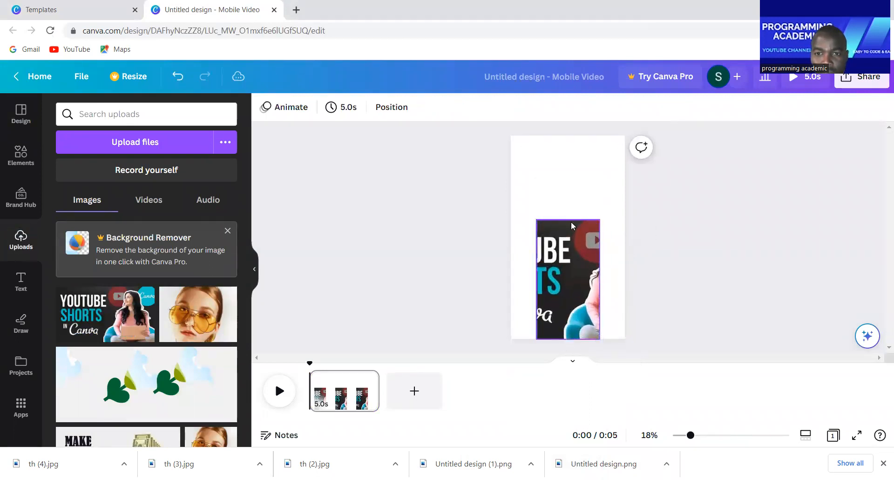
pyautogui.click(579, 210)
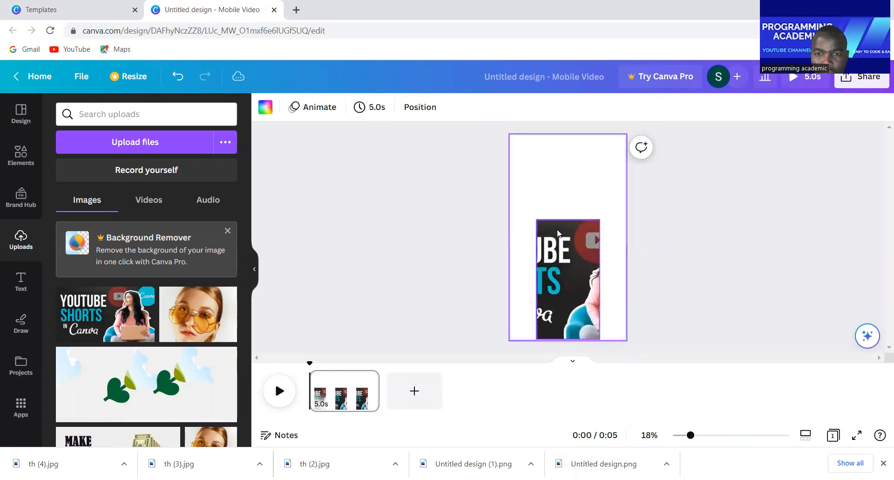
pyautogui.click(563, 250)
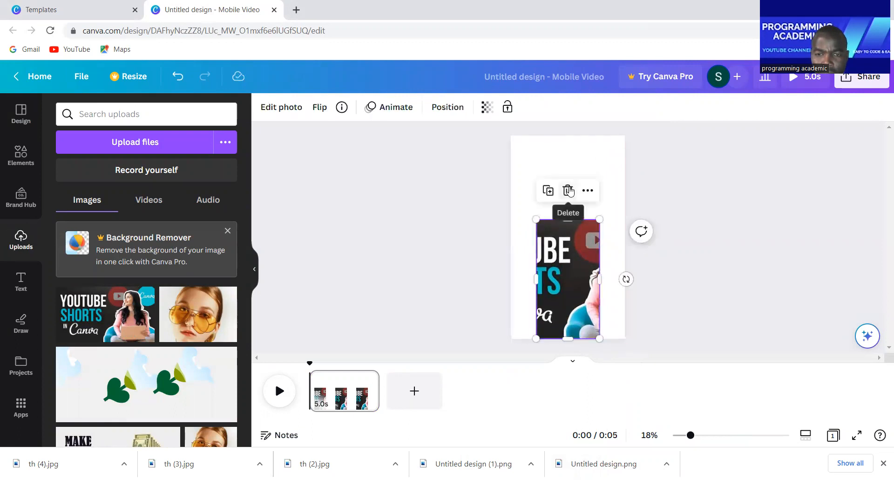
pyautogui.click(569, 191)
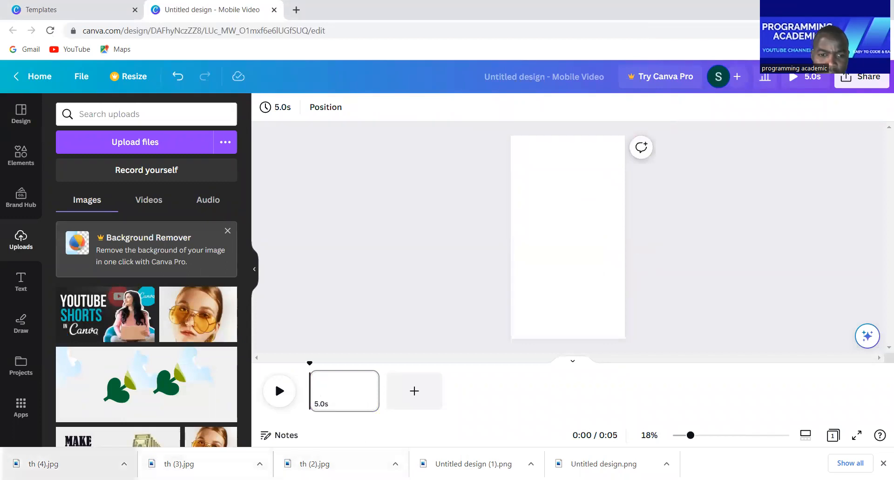
# Place the downloaded th (4).jpg image on the page and enlarge it to about the page's full height
pyautogui.click(138, 448)
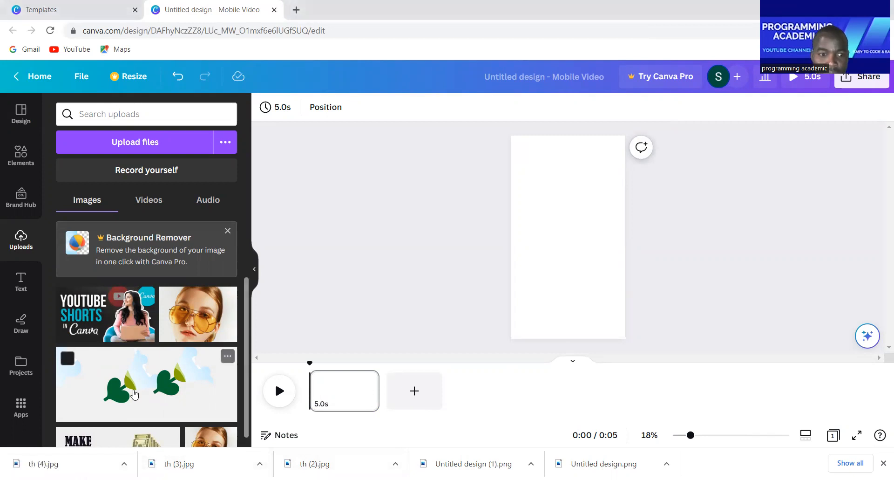
pyautogui.moveTo(76, 464); pyautogui.dragTo(569, 214)
pyautogui.moveTo(568, 256); pyautogui.dragTo(581, 337)
pyautogui.moveTo(568, 217); pyautogui.dragTo(567, 135)
pyautogui.moveTo(579, 257); pyautogui.dragTo(510, 231)
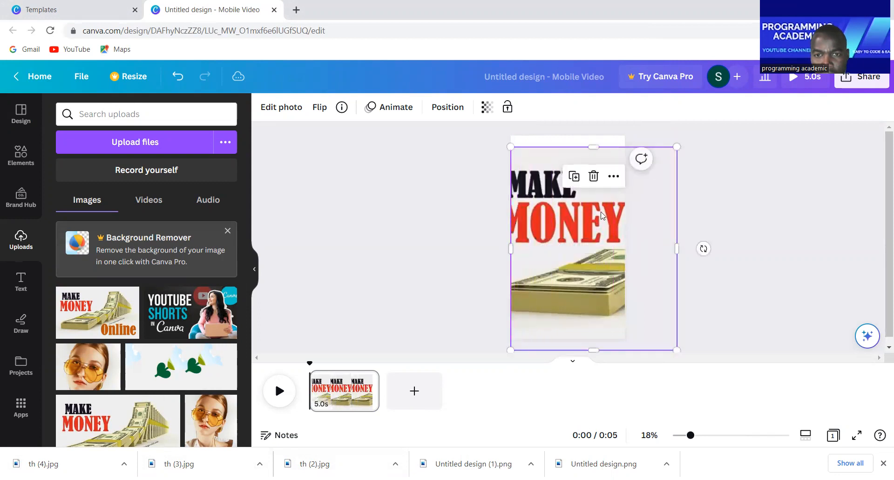
# Align the money image with the page's top and left edges and crop its right side to the page width
pyautogui.moveTo(585, 224); pyautogui.dragTo(600, 224)
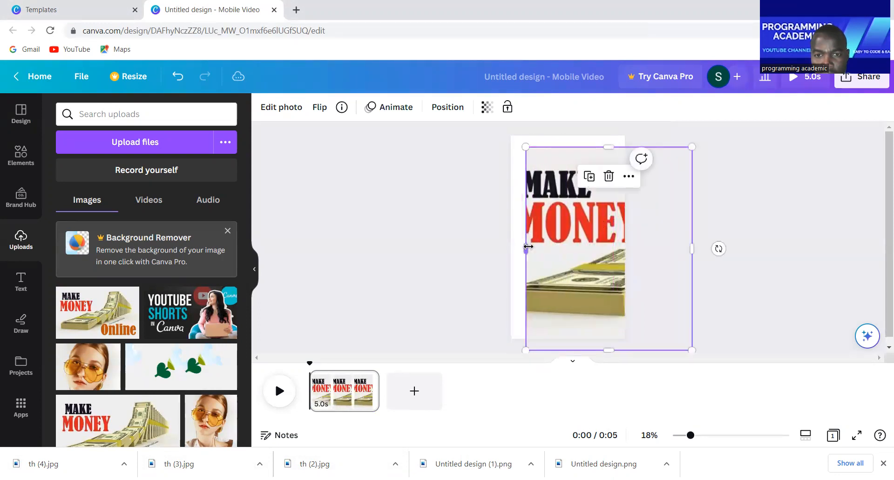
pyautogui.moveTo(527, 247); pyautogui.dragTo(511, 244)
pyautogui.moveTo(590, 203)
pyautogui.mouseDown()
pyautogui.moveTo(588, 171)
pyautogui.moveTo(585, 192)
pyautogui.mouseUp()
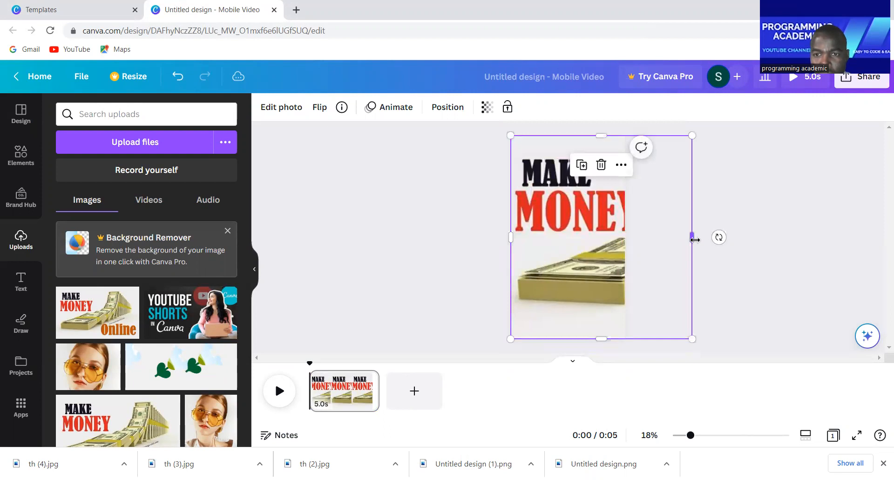
pyautogui.moveTo(695, 238); pyautogui.dragTo(622, 243)
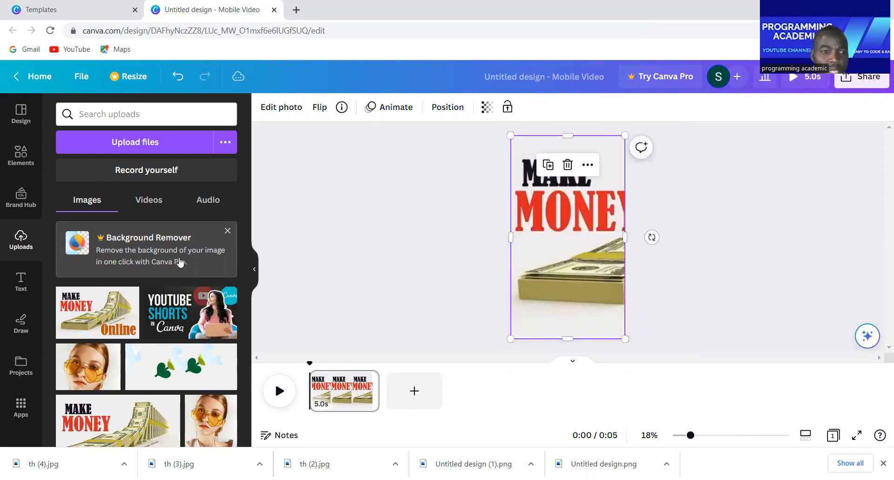
# Add a heading text and move it to the upper part of the page, above the word MAKE
pyautogui.click(33, 279)
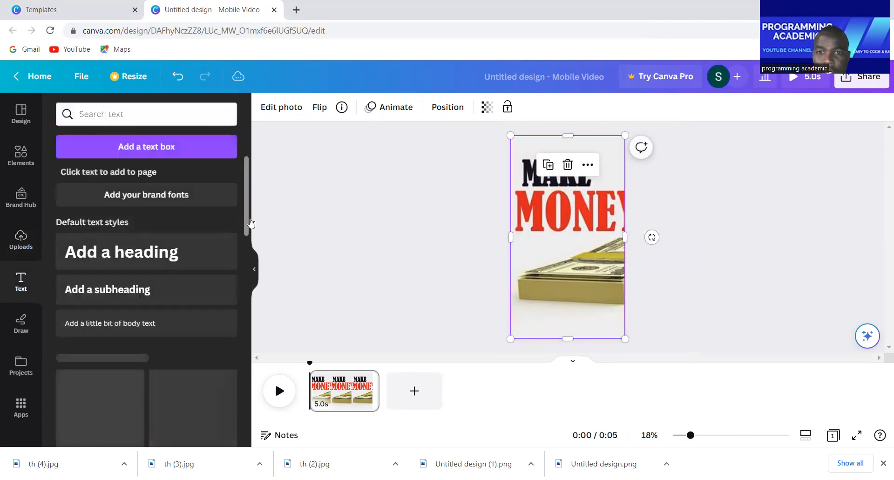
pyautogui.click(124, 252)
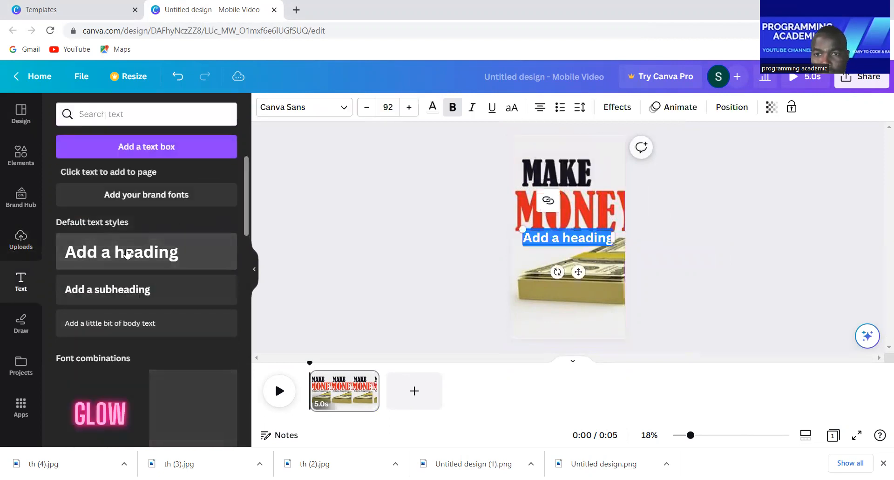
pyautogui.click(566, 159)
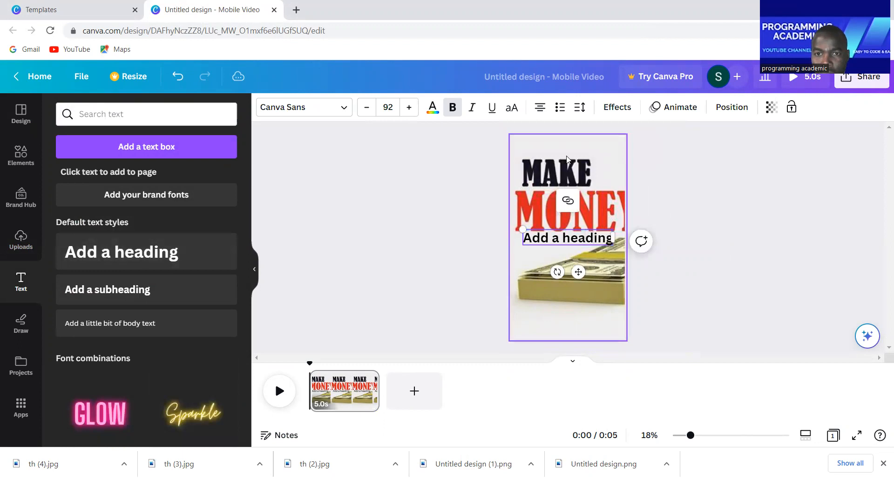
pyautogui.click(571, 255)
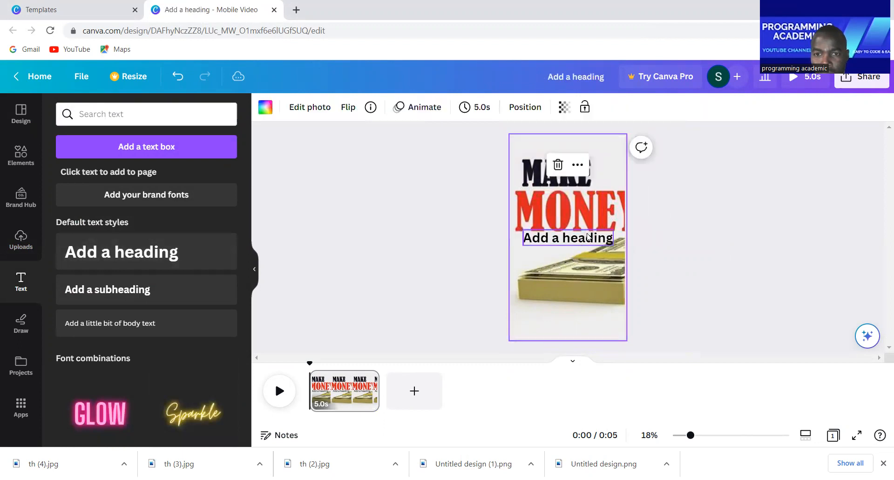
pyautogui.click(588, 236)
pyautogui.moveTo(588, 236); pyautogui.dragTo(585, 147)
# Replace the heading's placeholder text with "How to make yOUTUBE SHORTS USING CANVA"
pyautogui.doubleClick(609, 152)
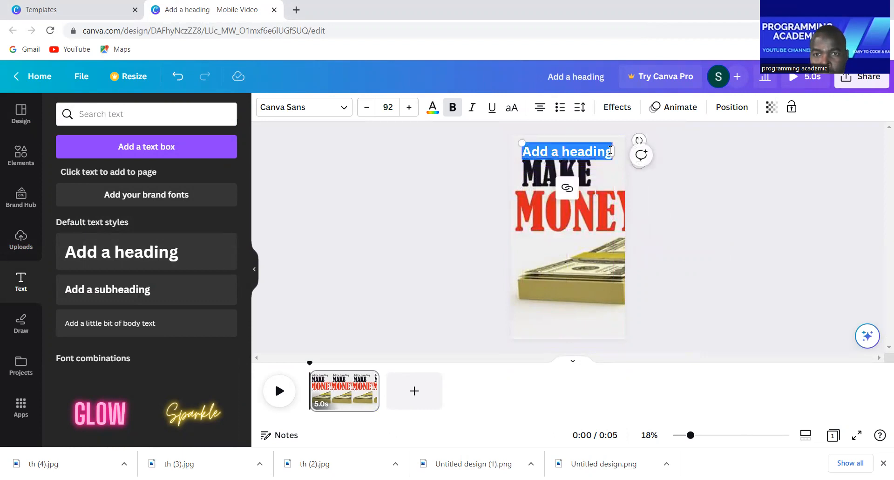
pyautogui.press('BackSpace')
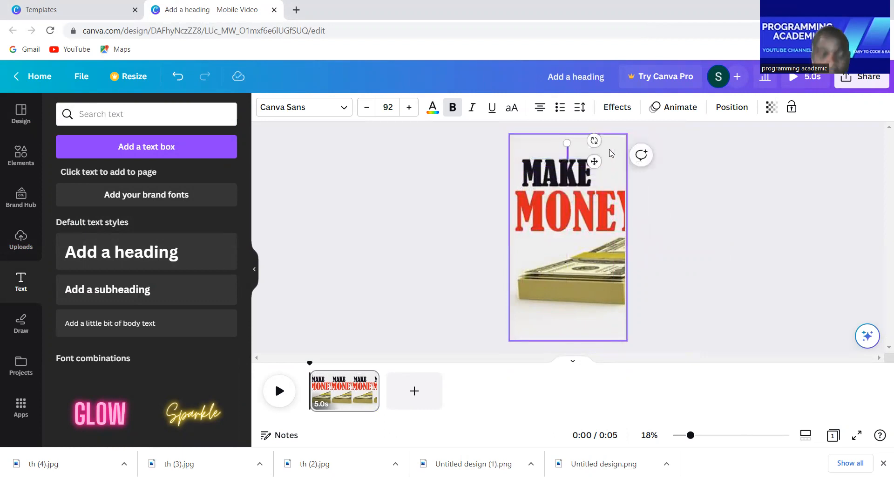
pyautogui.write('Ho')
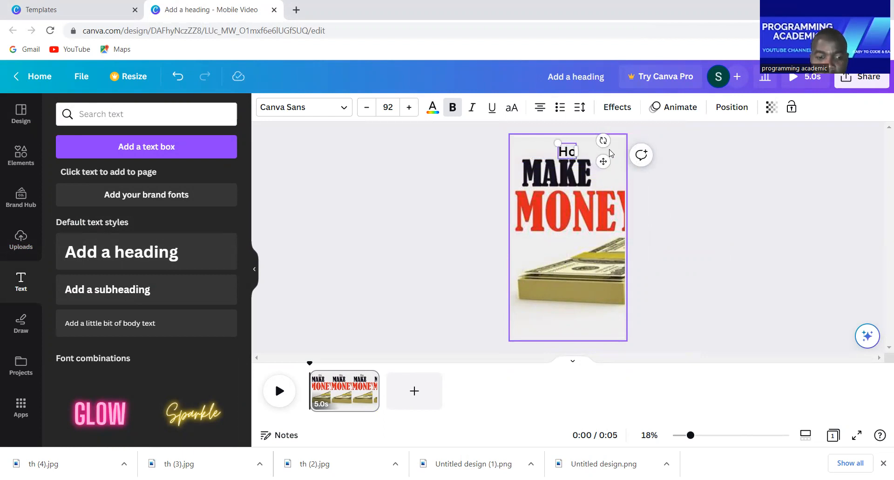
pyautogui.write('w to')
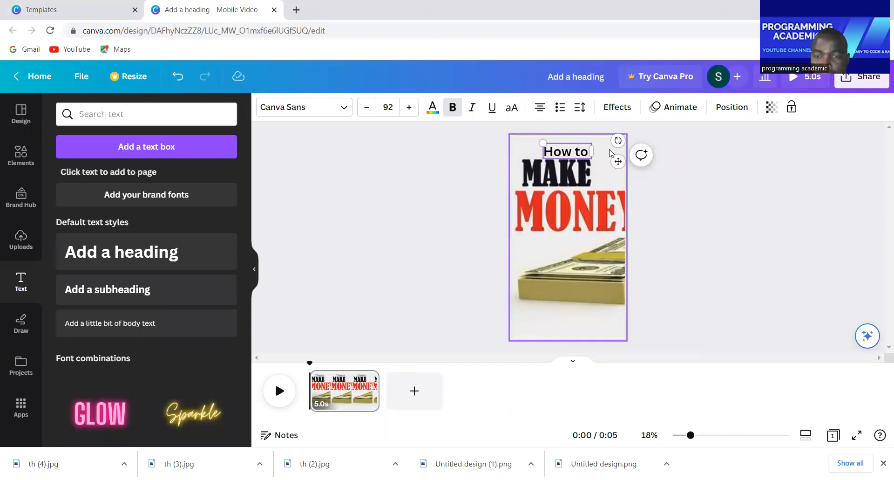
pyautogui.write(' make')
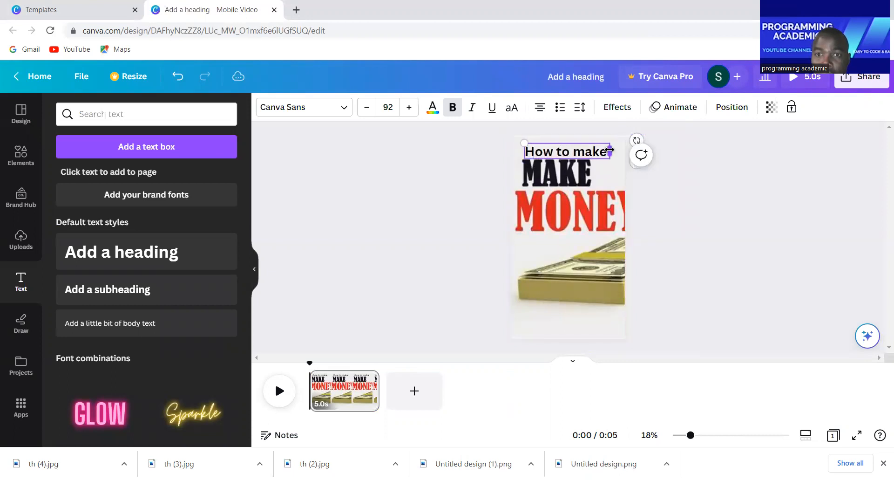
pyautogui.write(' y')
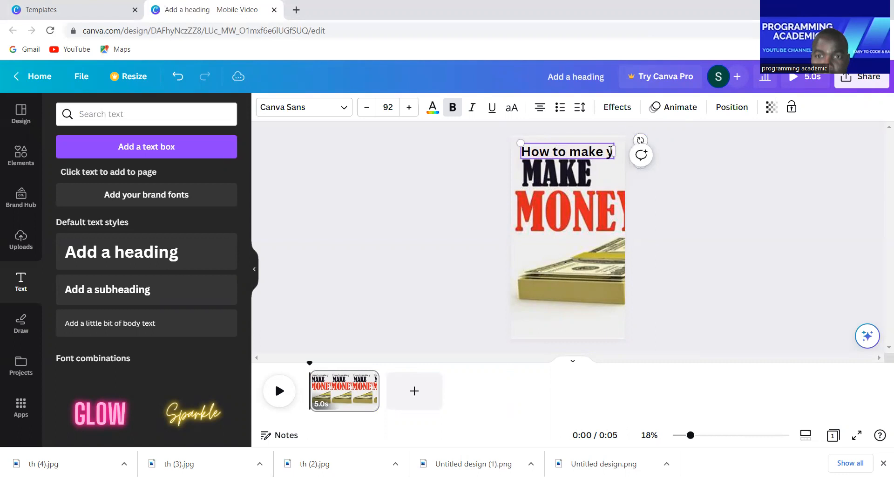
pyautogui.write('ou')
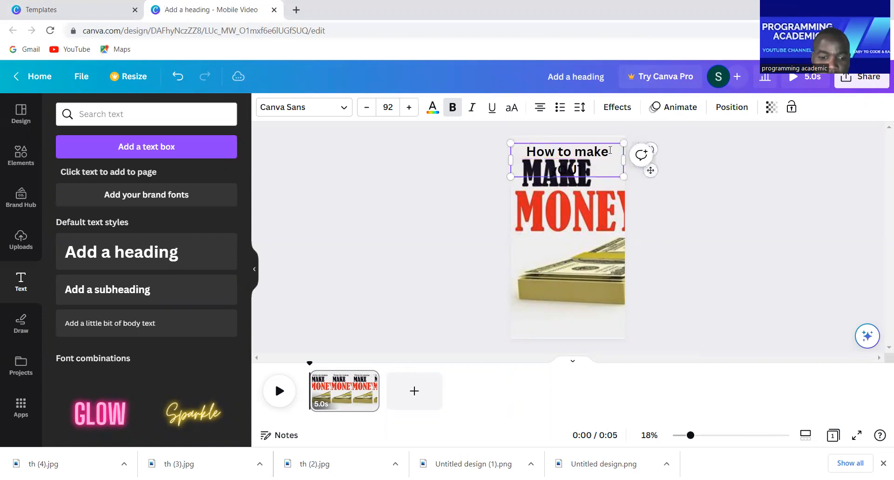
pyautogui.write('TUBE')
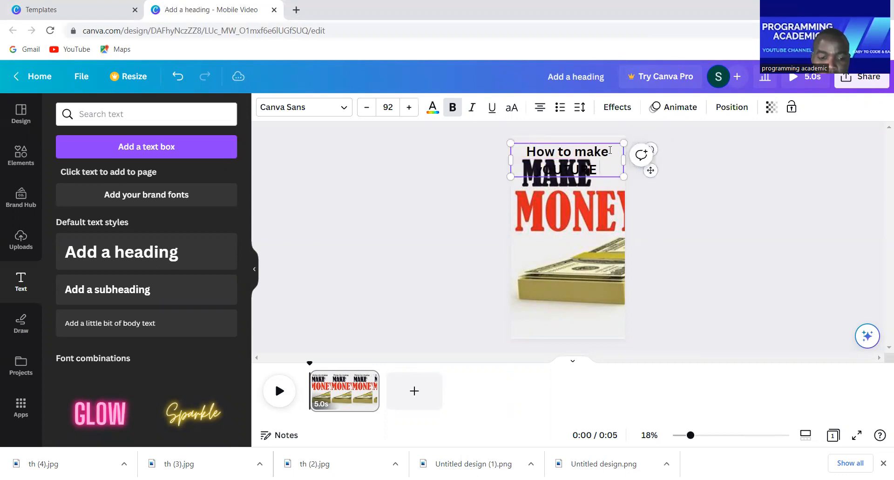
pyautogui.write(' SHO')
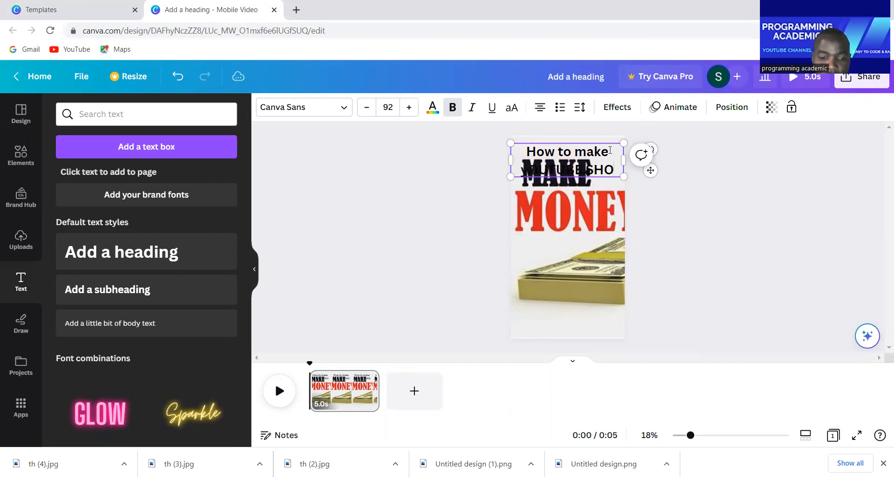
pyautogui.write('RTS U')
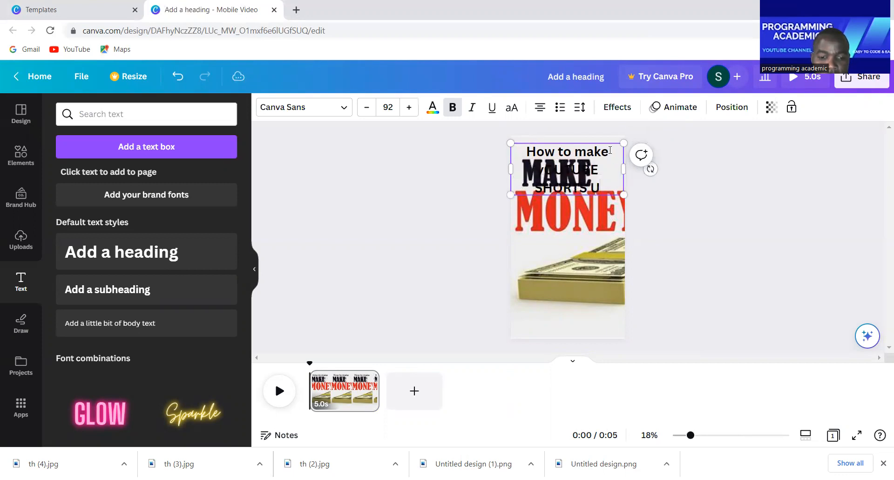
pyautogui.write('SING')
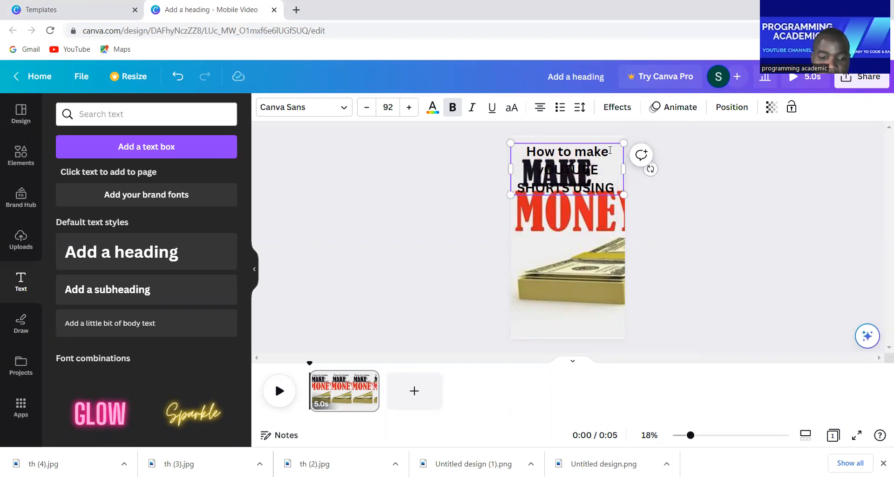
pyautogui.write(' CAN')
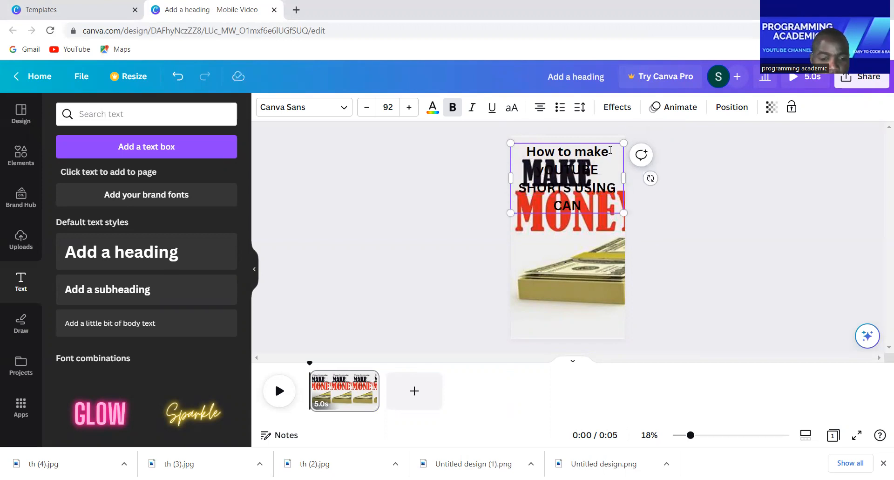
pyautogui.write('VA')
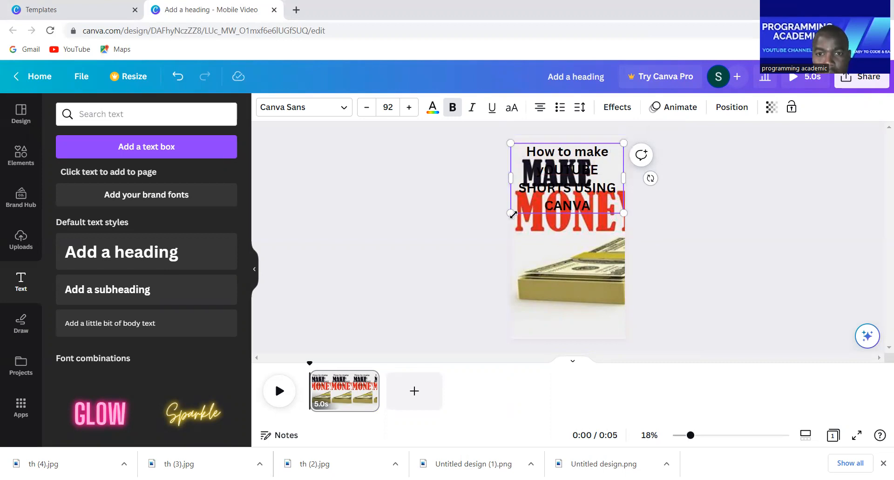
# Scale the heading down to font size 63.8 and widen its text box to the full page width
pyautogui.moveTo(511, 214); pyautogui.dragTo(543, 173)
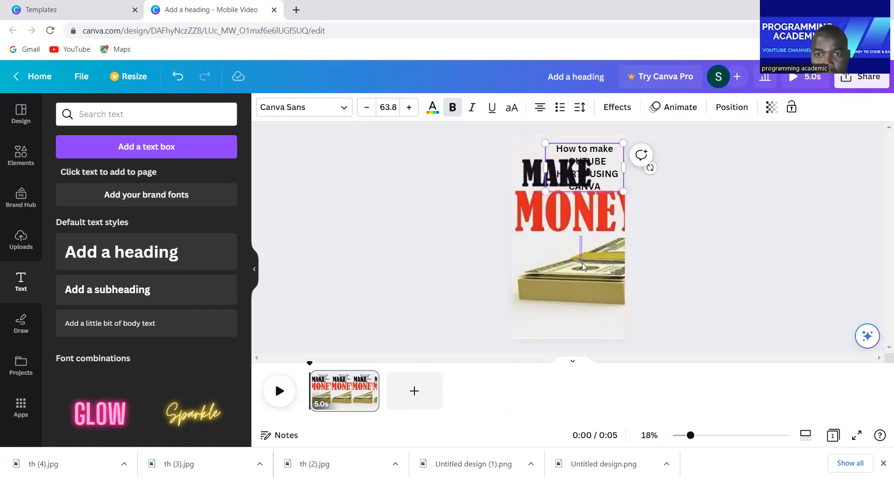
pyautogui.click(575, 239)
pyautogui.click(545, 175)
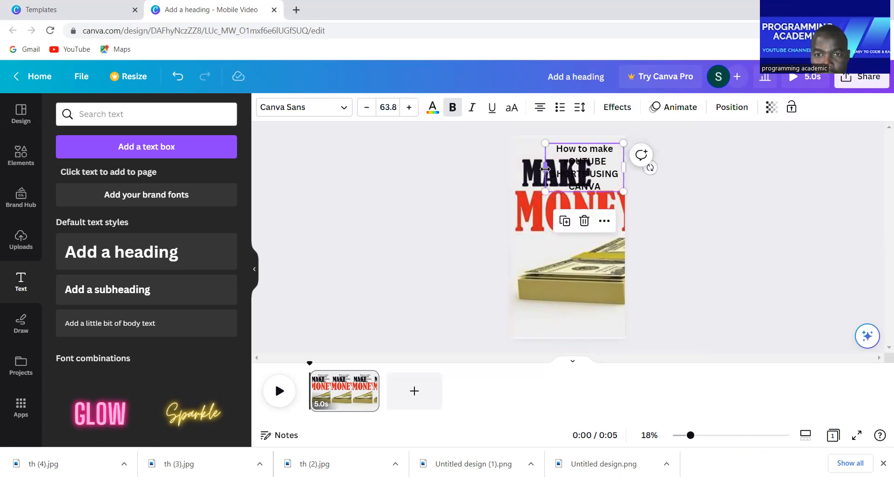
pyautogui.moveTo(545, 167); pyautogui.dragTo(511, 163)
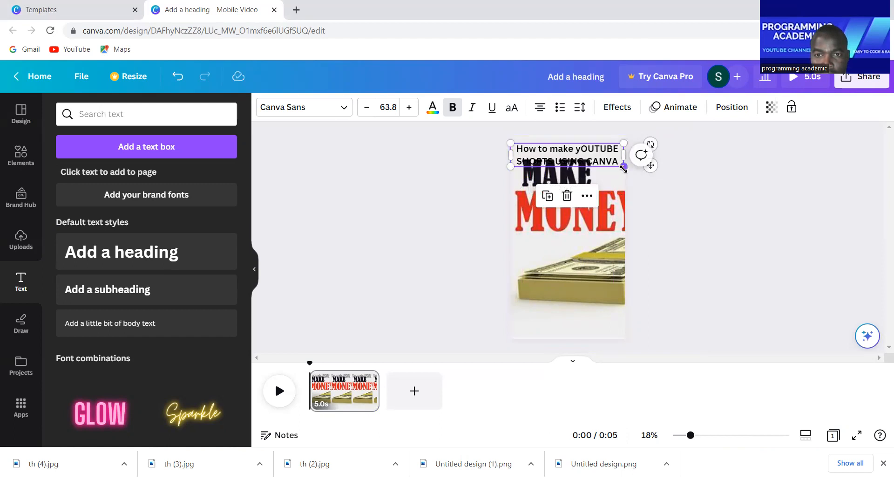
# Scale the heading up to font size 64.6 and apply the Block text animation on enter
pyautogui.moveTo(624, 169)
pyautogui.mouseDown()
pyautogui.moveTo(633, 167)
pyautogui.moveTo(625, 167)
pyautogui.mouseUp()
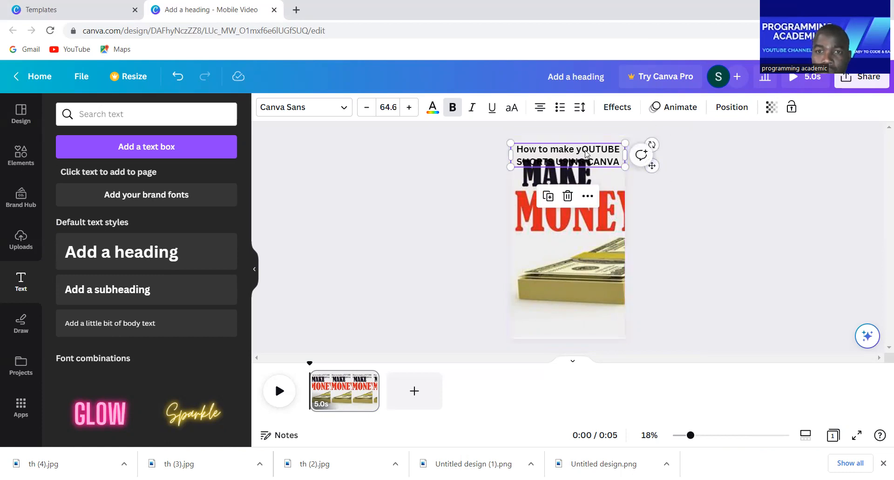
pyautogui.click(672, 111)
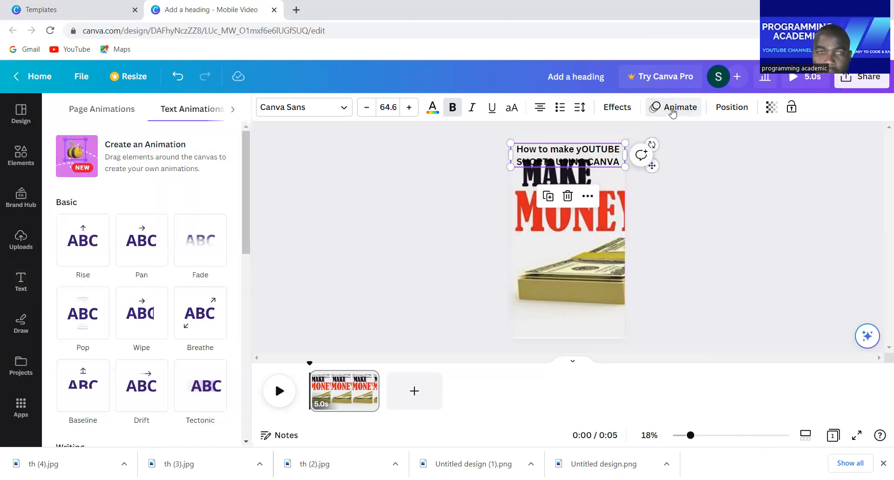
pyautogui.click(247, 441)
pyautogui.scroll(-4, 246, 441)
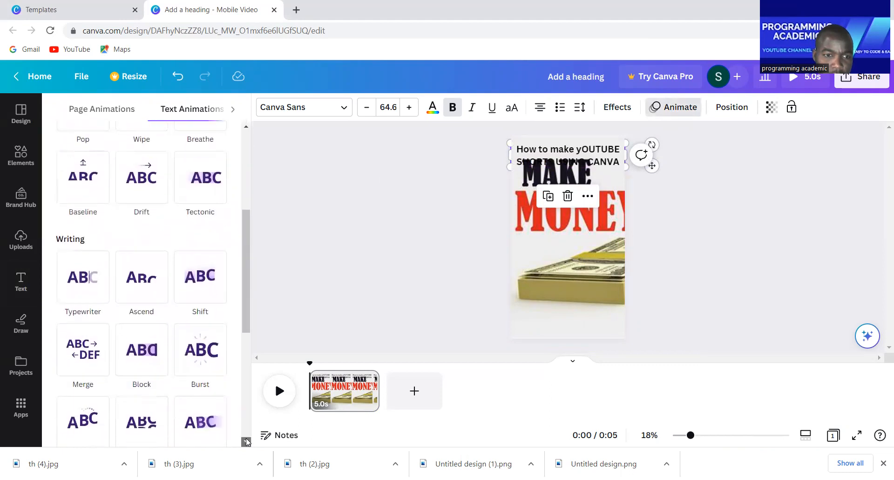
pyautogui.click(126, 318)
pyautogui.scroll(-2, 133, 314)
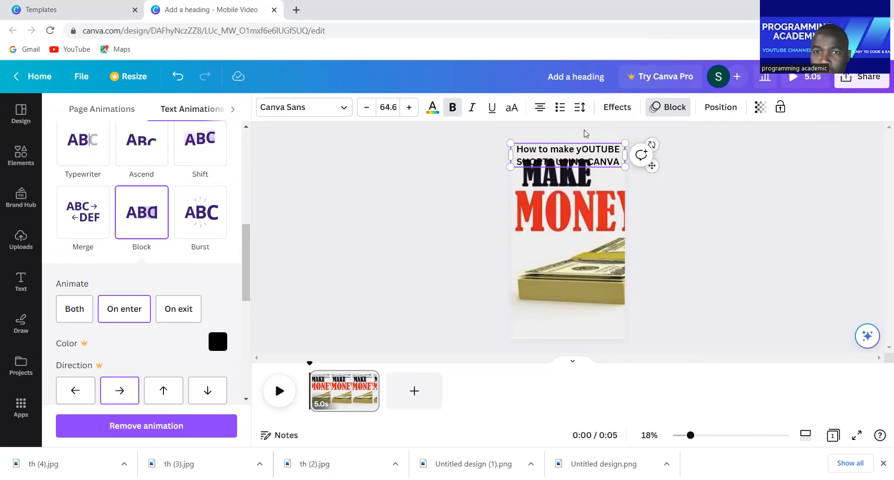
# Give the heading text the Background effect style and deselect it
pyautogui.click(615, 109)
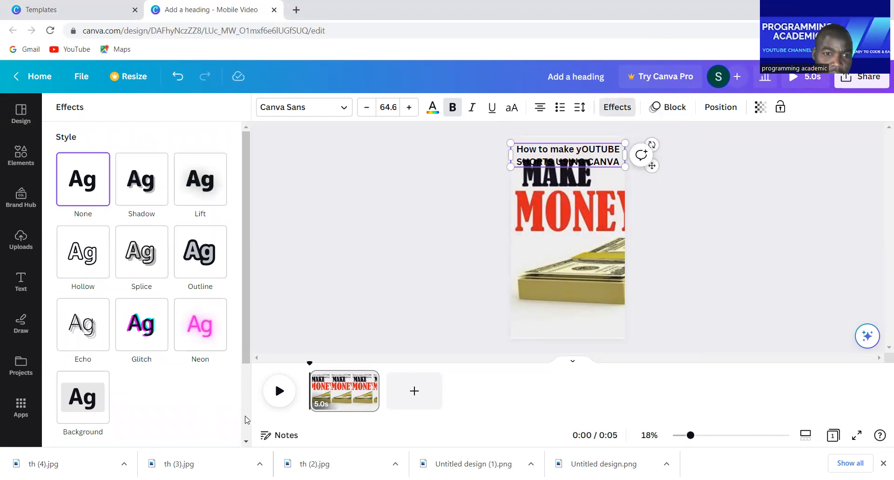
pyautogui.click(246, 441)
pyautogui.scroll(-2, 246, 443)
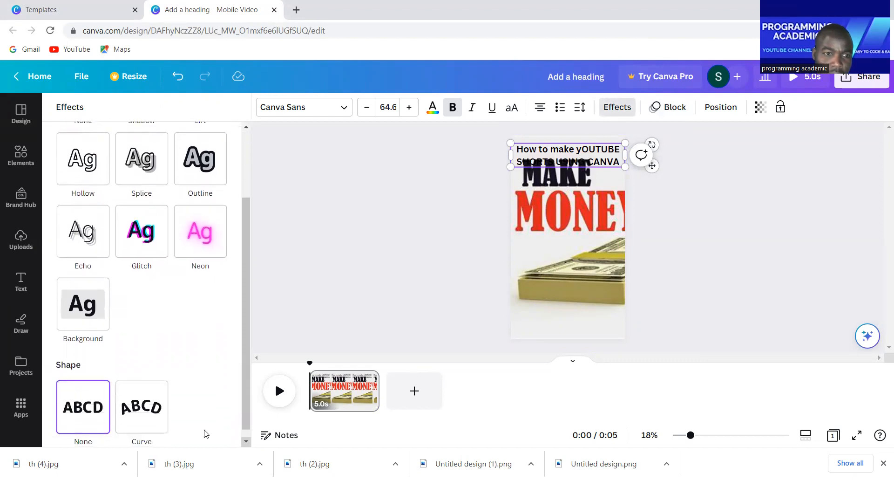
pyautogui.click(85, 311)
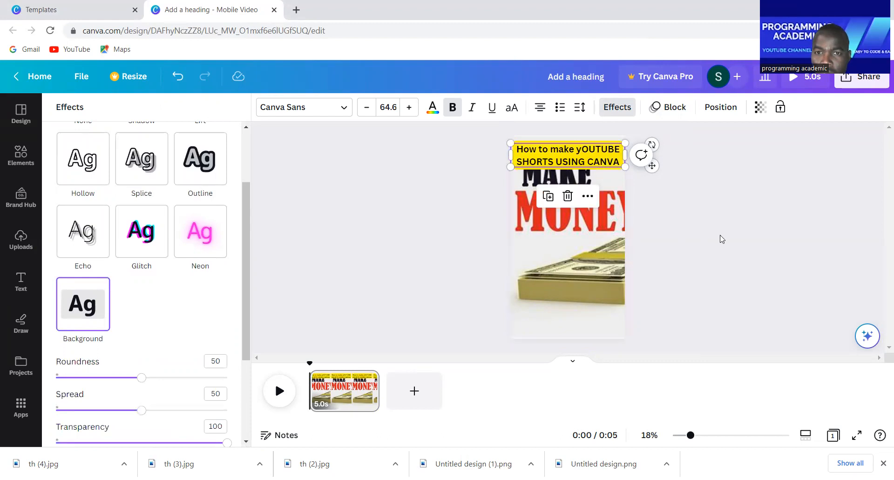
pyautogui.press('Escape')
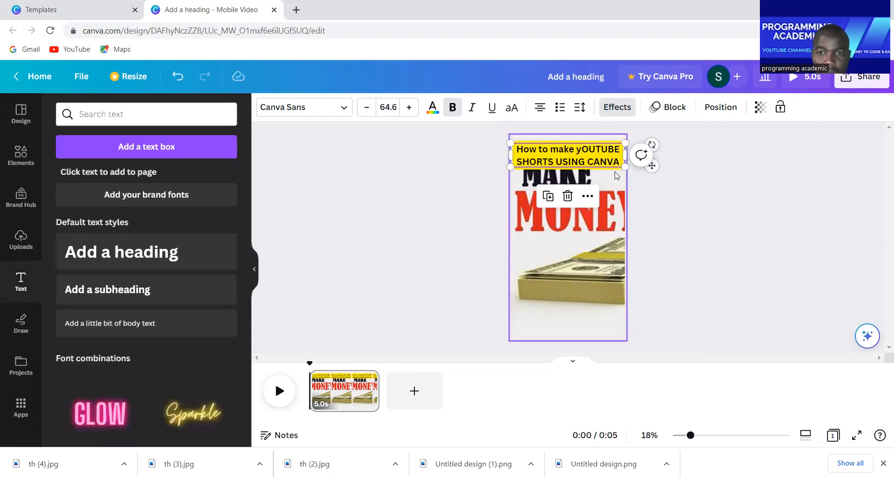
pyautogui.click(662, 244)
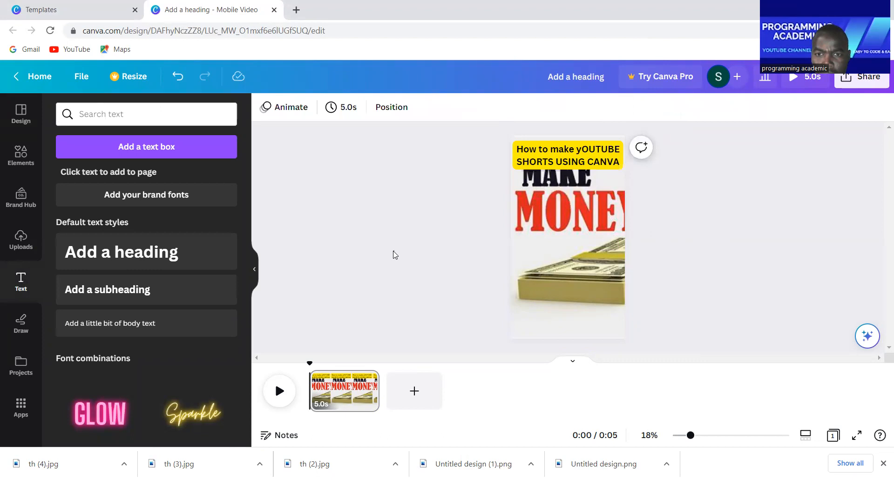
# Duplicate the page twice to make a three-page video
pyautogui.rightClick(362, 395)
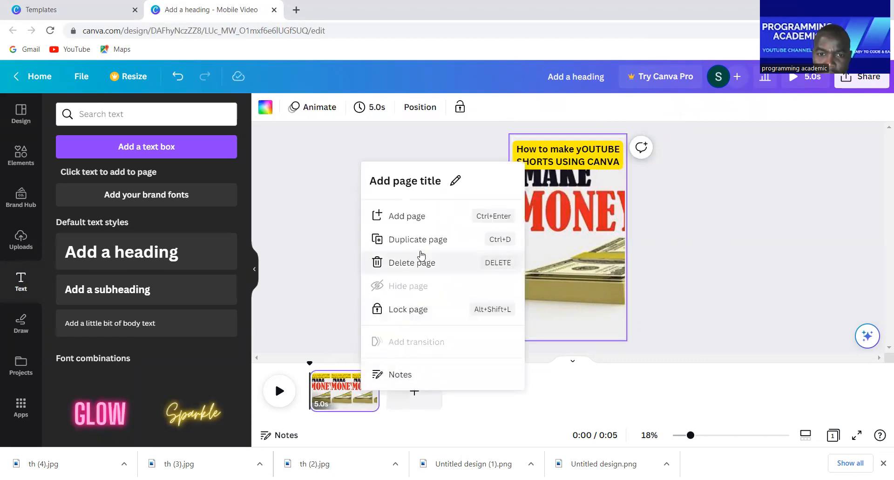
pyautogui.click(417, 240)
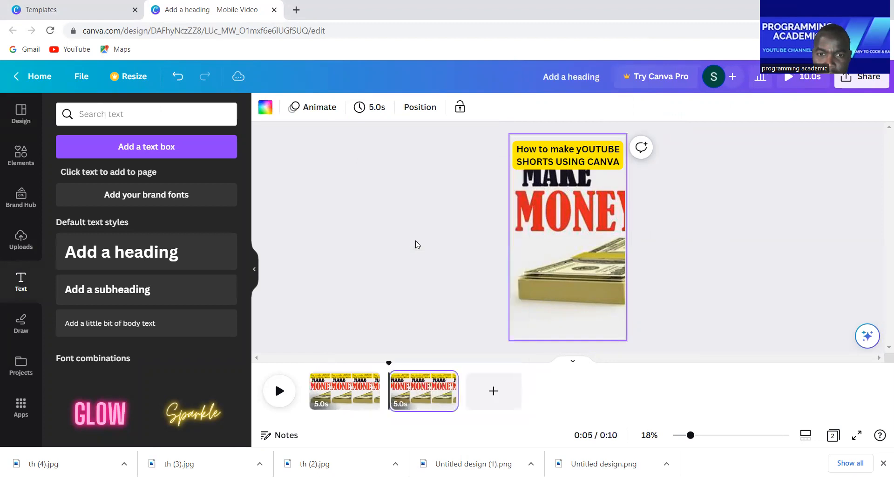
pyautogui.rightClick(445, 395)
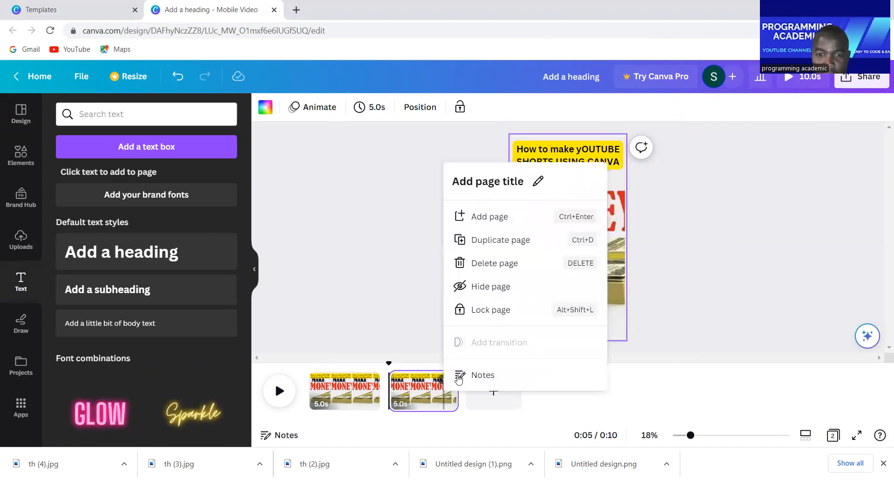
pyautogui.click(489, 240)
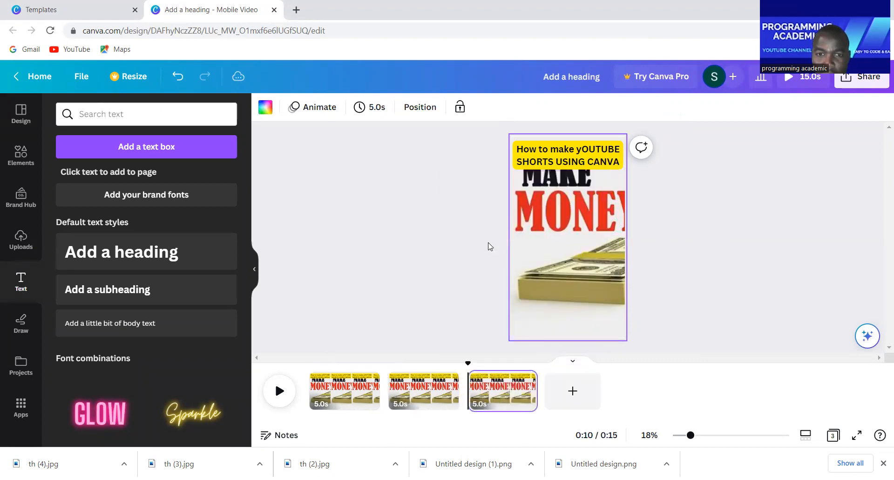
# Delete the money image from the second page, keeping its heading
pyautogui.click(431, 395)
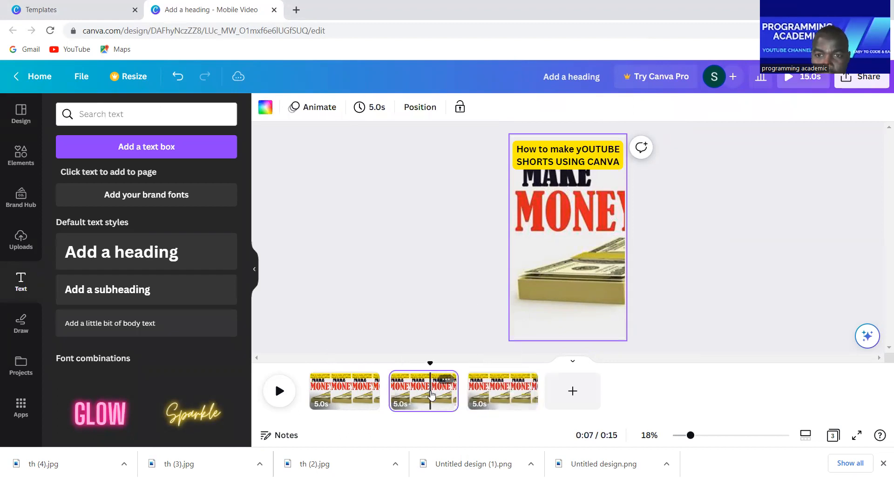
pyautogui.rightClick(554, 241)
pyautogui.click(573, 203)
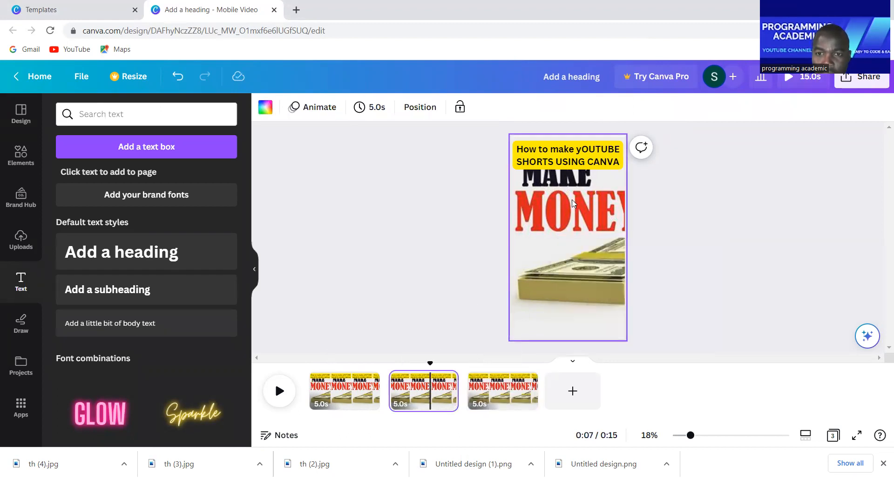
pyautogui.rightClick(572, 203)
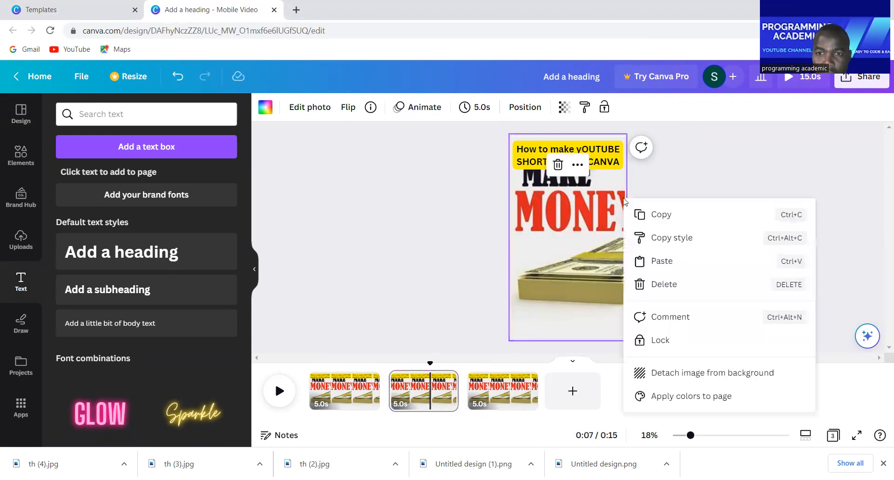
pyautogui.click(650, 283)
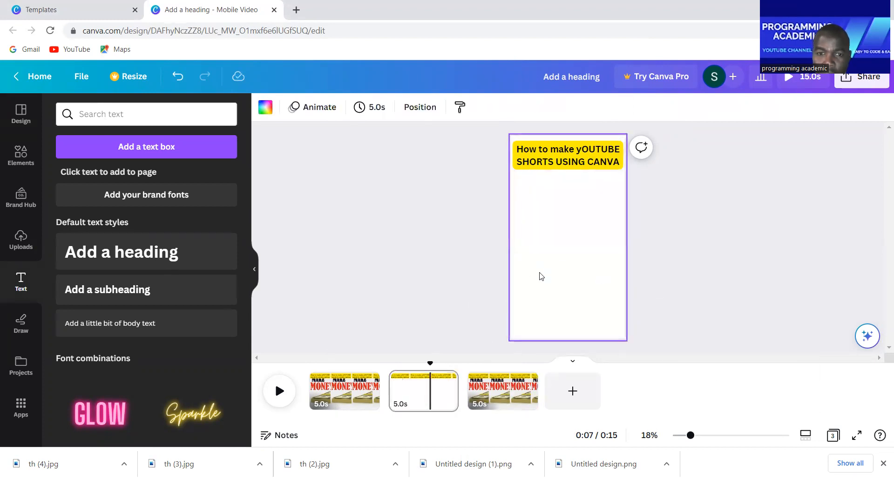
# Place the downloaded image th (3).jpg on the second page and stretch its frame to fill the page at 1,080 by 1,920
pyautogui.moveTo(221, 462); pyautogui.dragTo(563, 238)
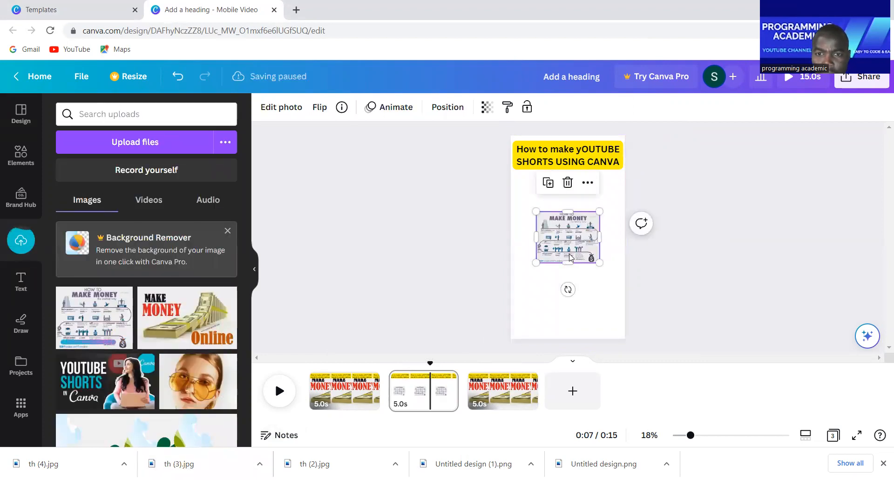
pyautogui.moveTo(568, 263); pyautogui.dragTo(567, 339)
pyautogui.moveTo(566, 210); pyautogui.dragTo(568, 139)
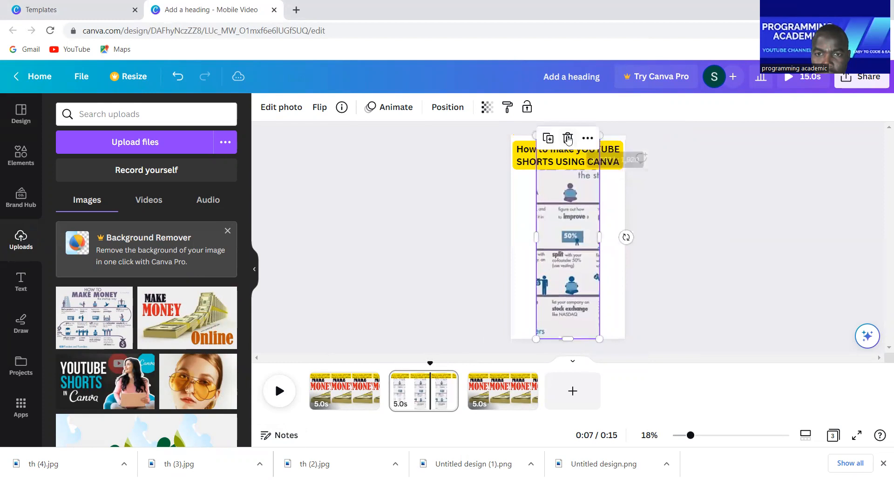
pyautogui.moveTo(536, 238); pyautogui.dragTo(511, 237)
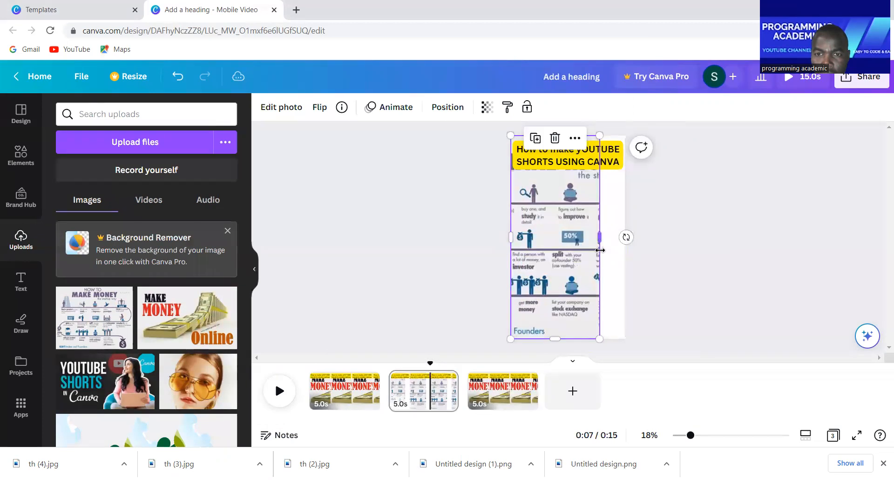
pyautogui.moveTo(601, 239); pyautogui.dragTo(624, 238)
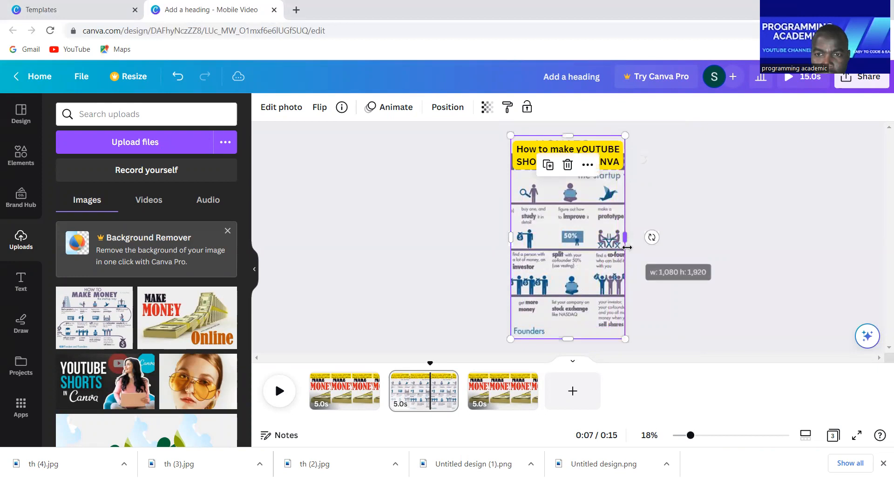
# Delete the copied yellow heading from the second page
pyautogui.click(619, 161)
pyautogui.press('Delete')
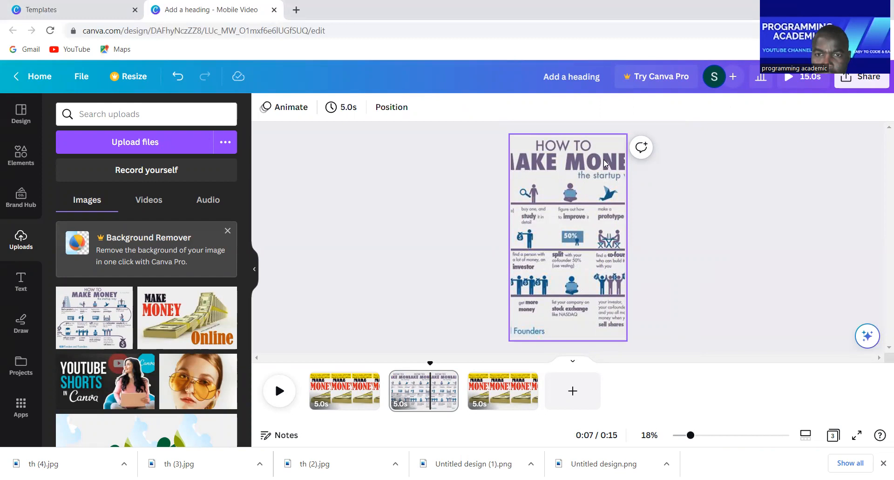
pyautogui.click(602, 163)
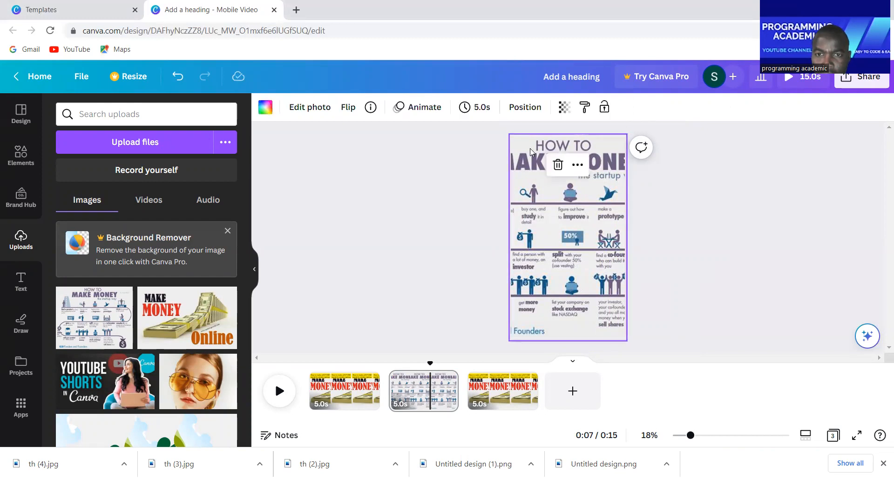
# Add a new heading text to the second page
pyautogui.click(21, 279)
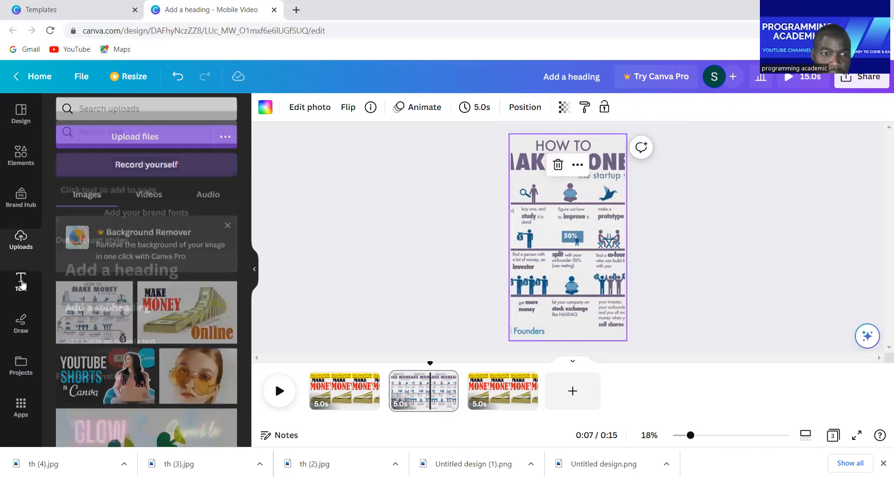
pyautogui.moveTo(113, 251); pyautogui.dragTo(575, 163)
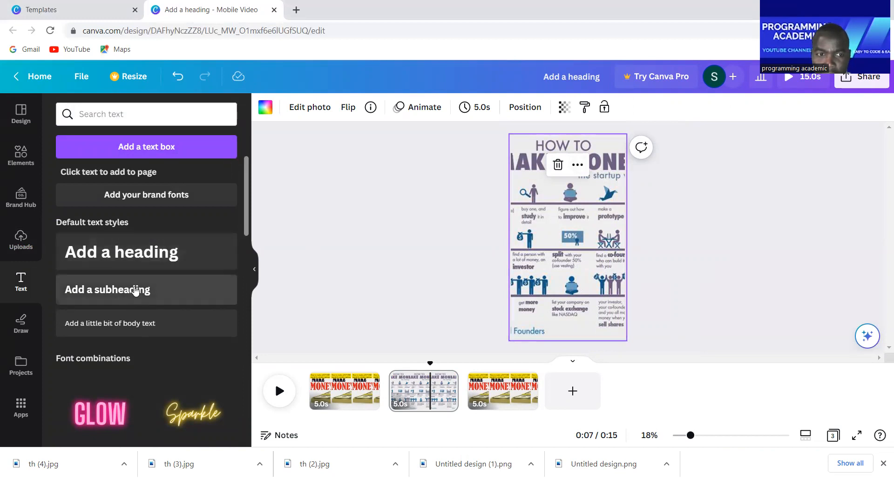
pyautogui.click(159, 251)
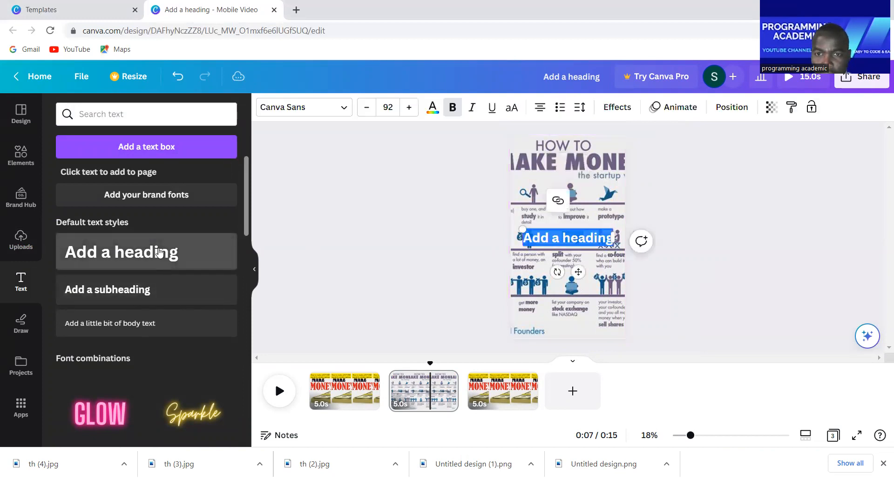
# Replace the new heading's placeholder text on the second page with "iTS easy to use canva website"
pyautogui.click(573, 235)
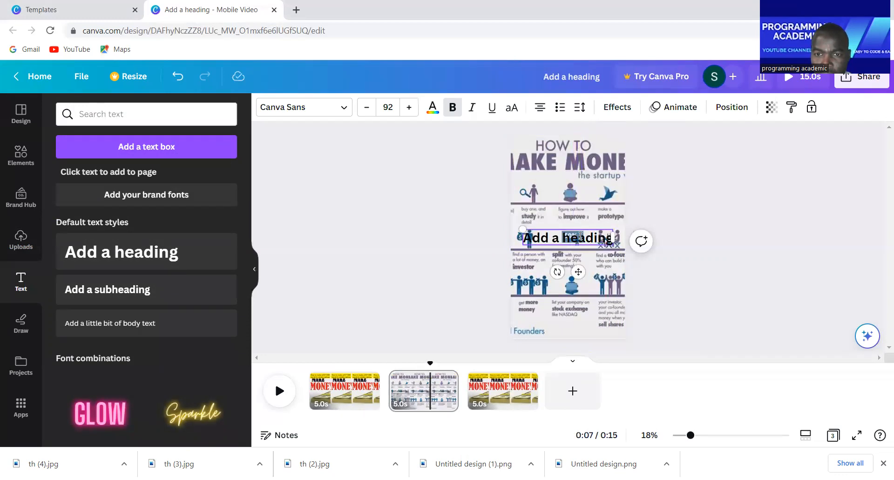
pyautogui.moveTo(580, 236); pyautogui.dragTo(609, 239)
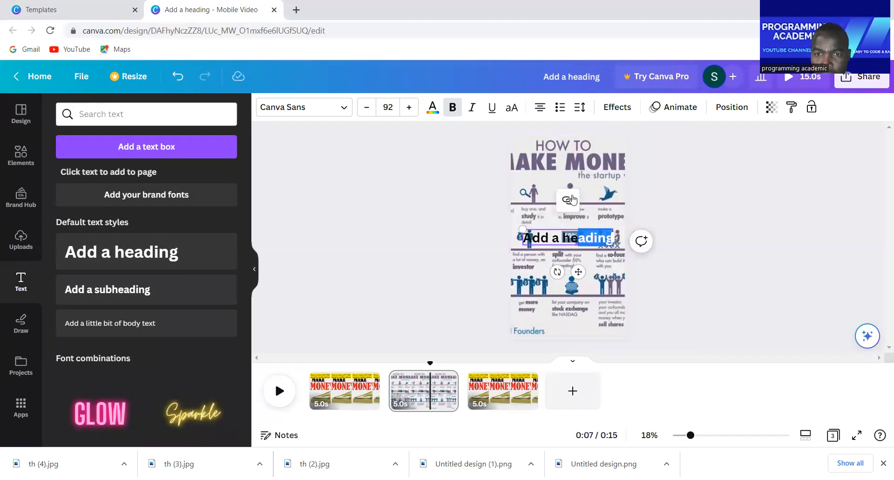
pyautogui.click(609, 239)
pyautogui.press('BackSpace')
pyautogui.press('BackSpace')
pyautogui.press('BackSpace')
pyautogui.press('BackSpace')
pyautogui.press('BackSpace')
pyautogui.press('BackSpace')
pyautogui.press('BackSpace')
pyautogui.press('BackSpace')
pyautogui.press('BackSpace')
pyautogui.press('BackSpace')
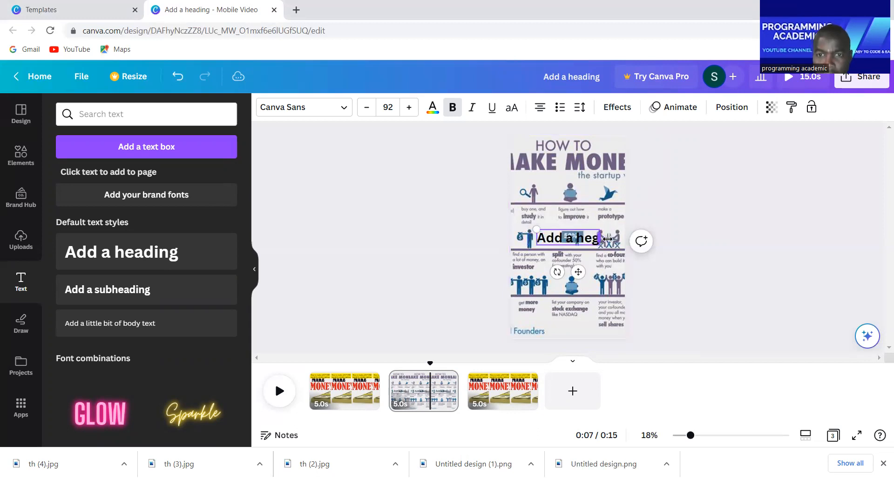
pyautogui.press('BackSpace')
pyautogui.press('BackSpace')
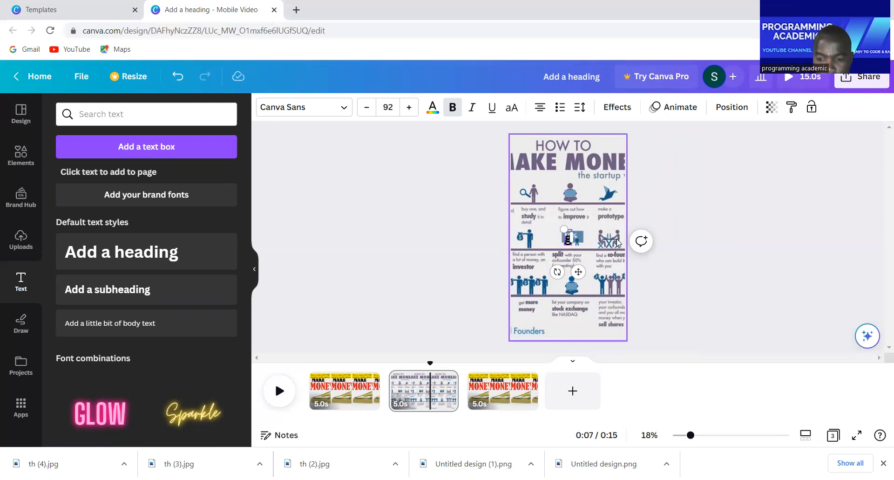
pyautogui.write('\\')
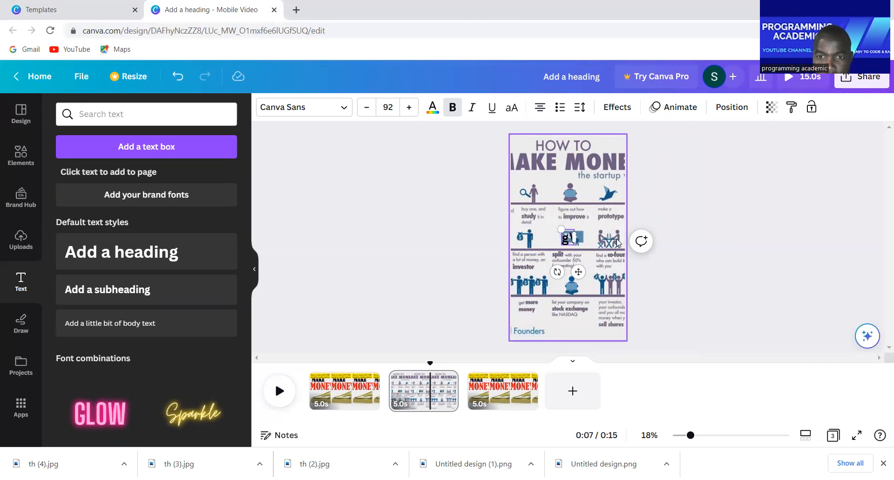
pyautogui.press('BackSpace')
pyautogui.press('BackSpace')
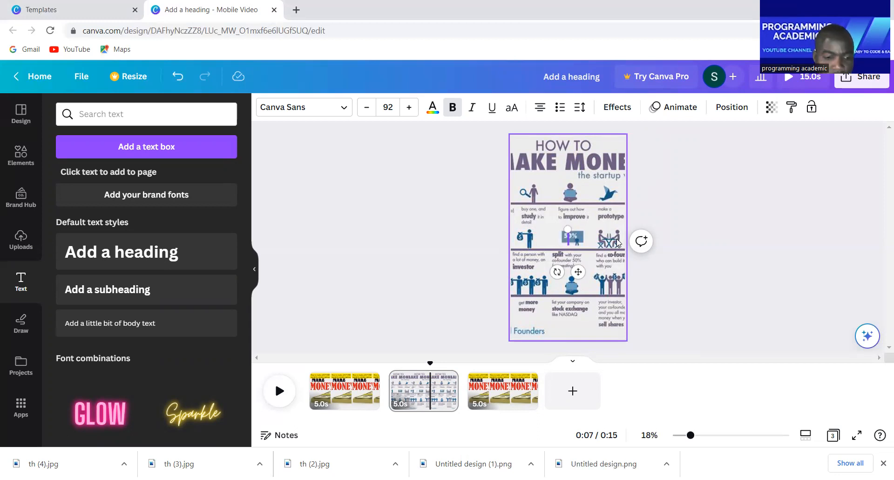
pyautogui.write('iTS EASU')
pyautogui.press('BackSpace')
pyautogui.press('BackSpace')
pyautogui.press('BackSpace')
pyautogui.press('BackSpace')
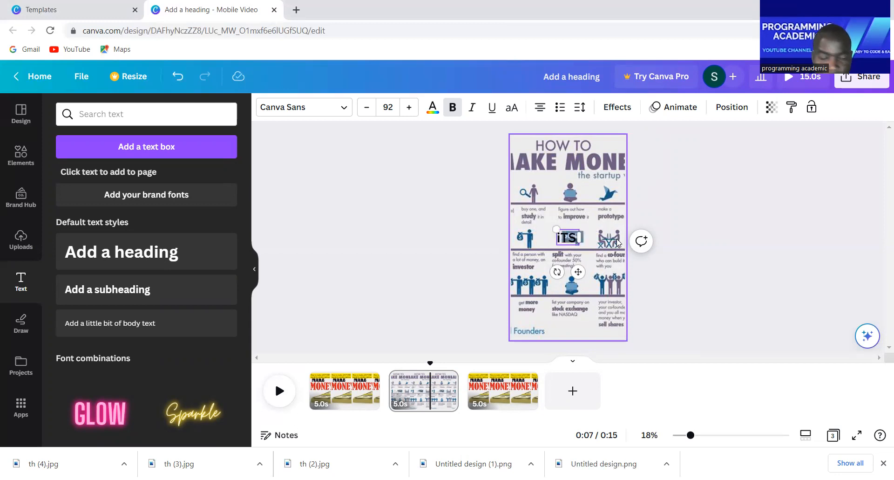
pyautogui.write('eas')
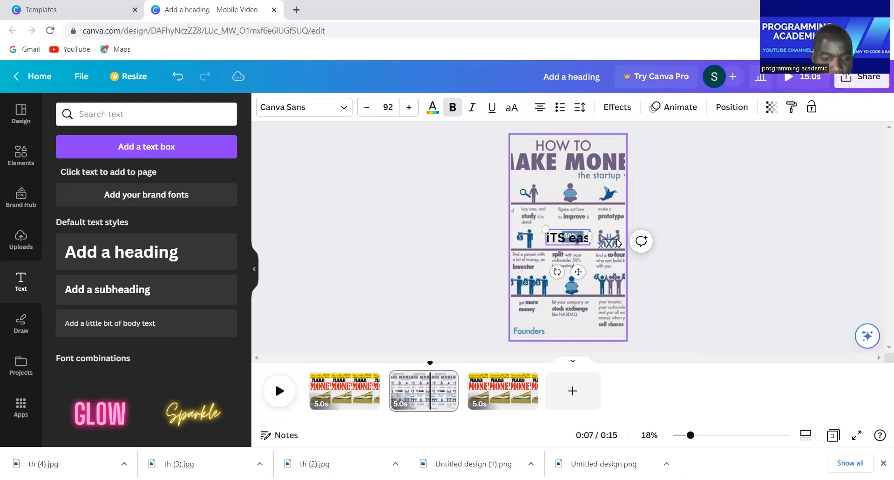
pyautogui.write('y to')
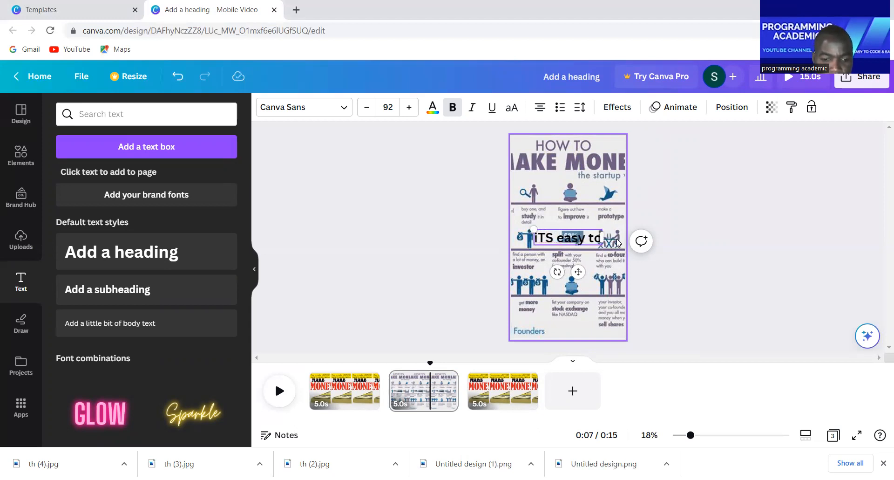
pyautogui.write(' use')
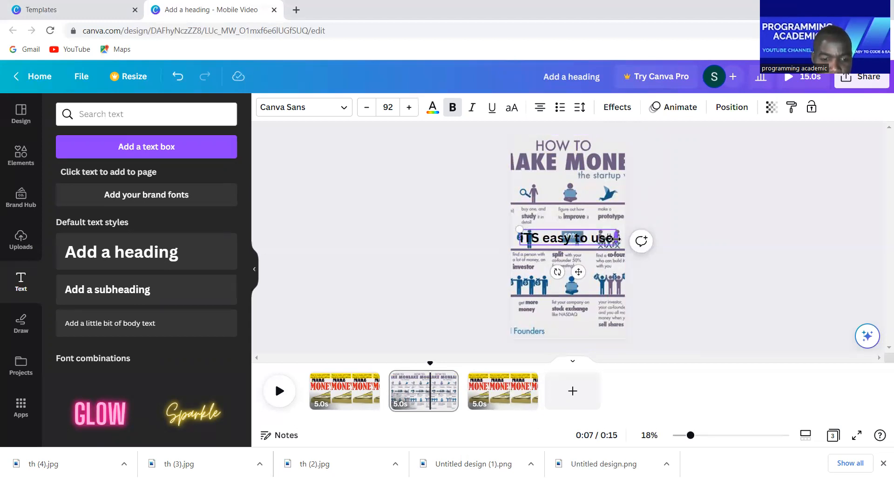
pyautogui.write(' canva')
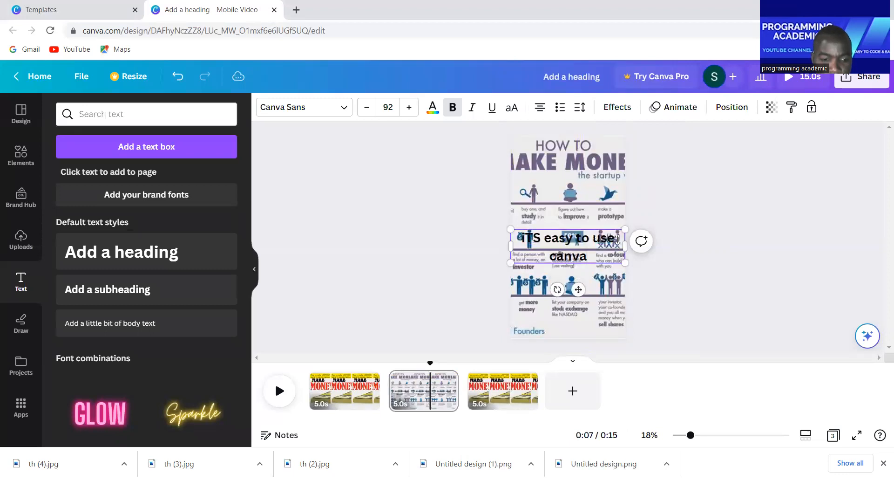
pyautogui.write(' websi')
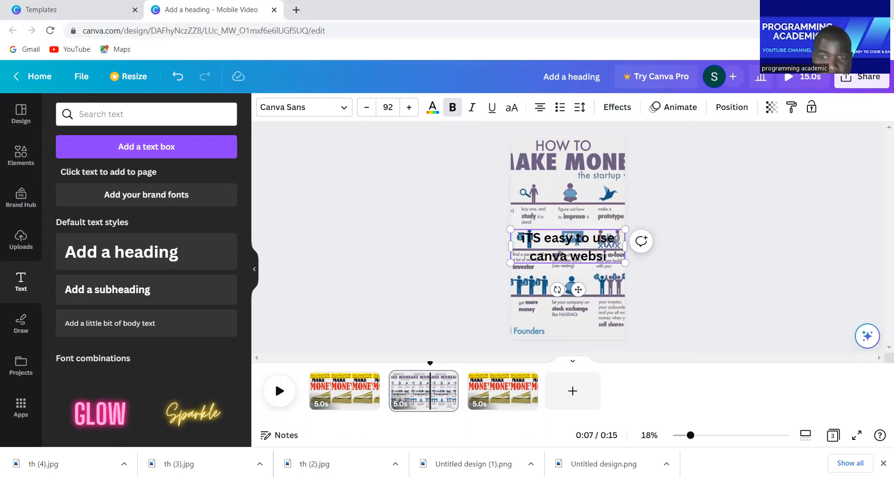
pyautogui.write('te')
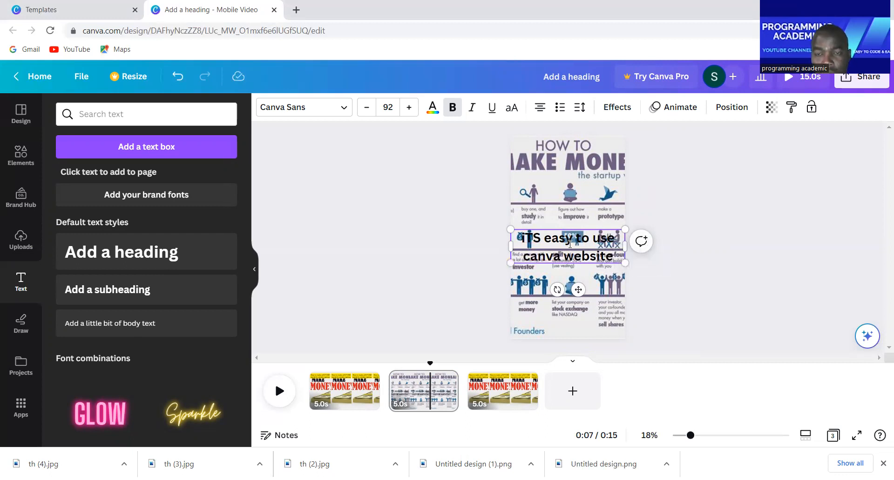
# Apply the Block text animation to the second page's heading
pyautogui.click(675, 107)
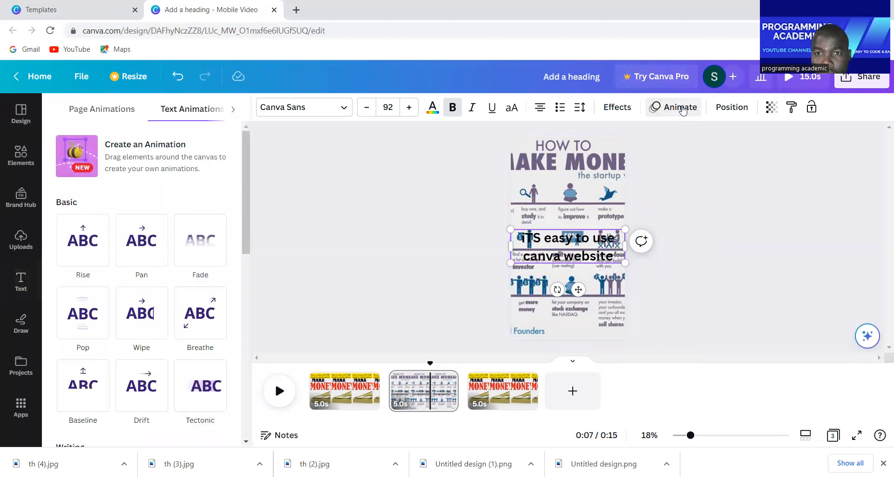
pyautogui.click(246, 441)
pyautogui.scroll(-5, 246, 442)
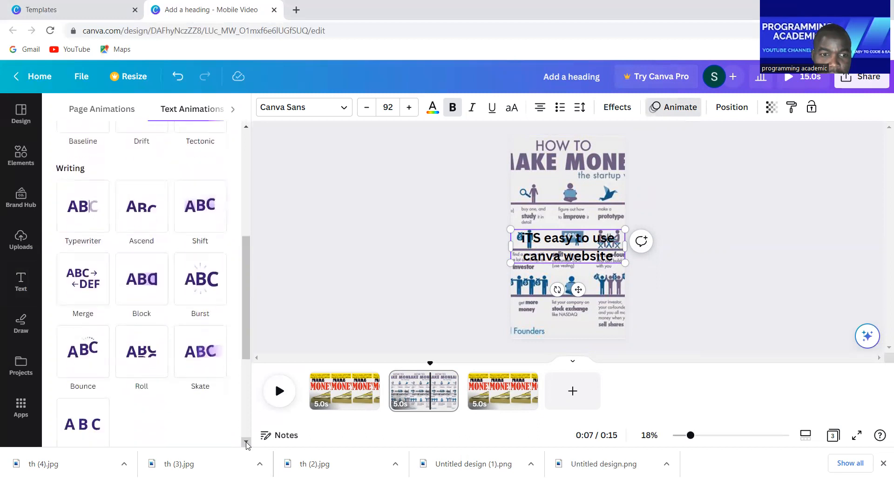
pyautogui.click(142, 282)
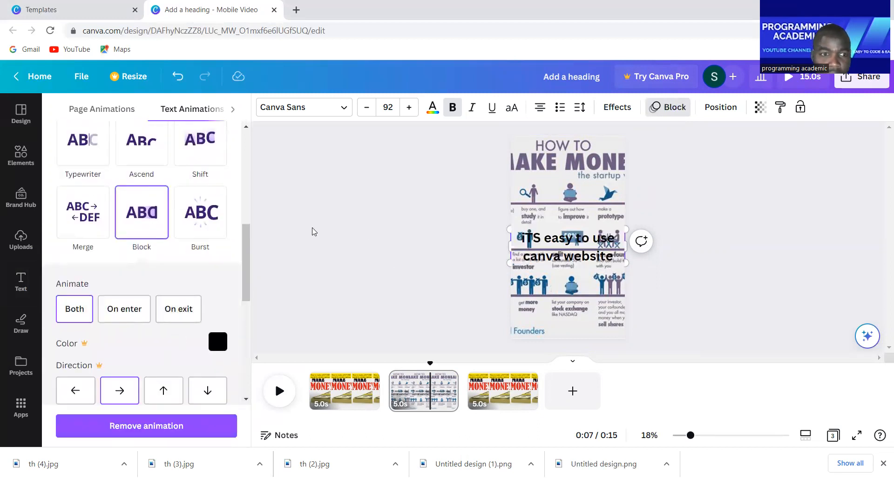
# Give the second page's heading the Background effect and move it to the top of the page
pyautogui.click(616, 108)
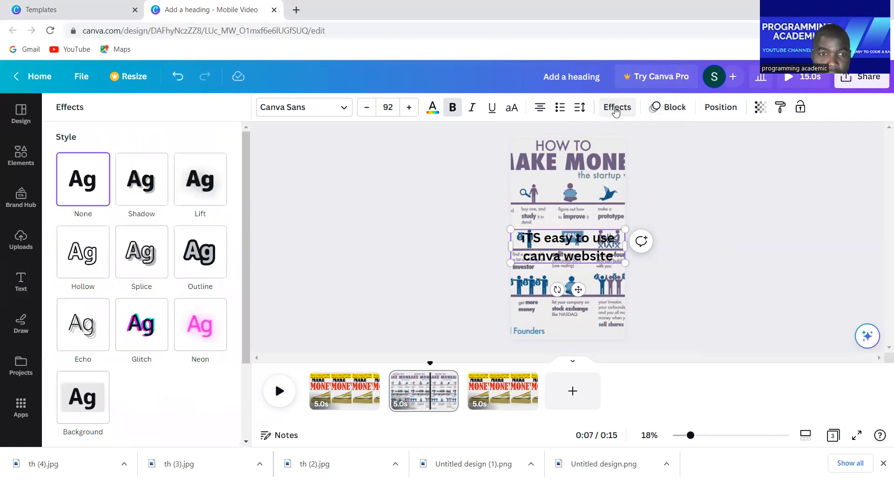
pyautogui.click(87, 416)
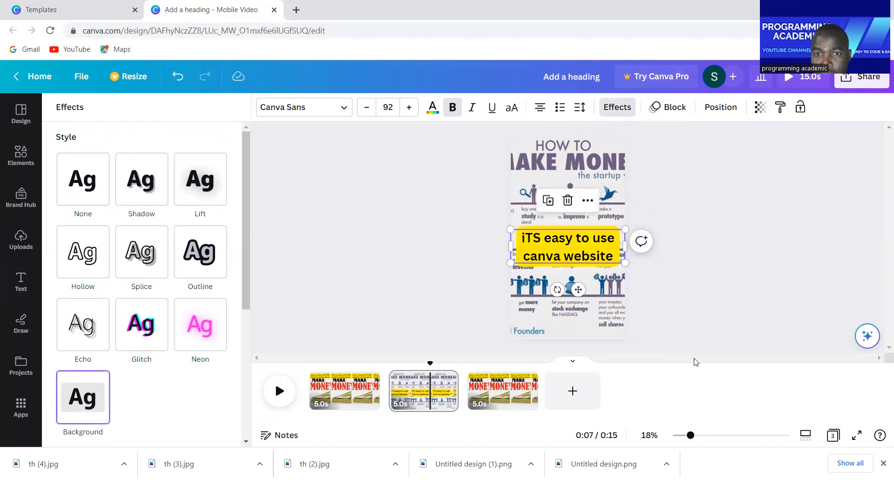
pyautogui.moveTo(557, 243); pyautogui.dragTo(560, 151)
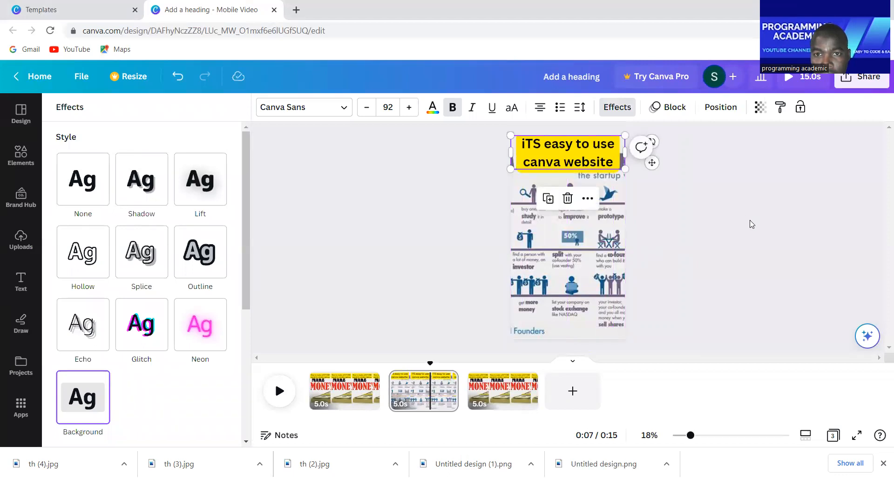
pyautogui.click(750, 224)
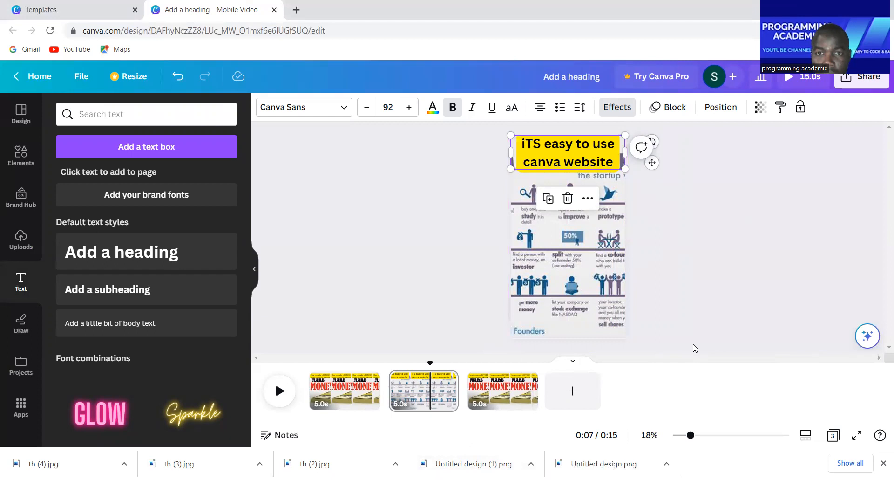
# Delete the money image from the third page, keeping its heading
pyautogui.click(505, 391)
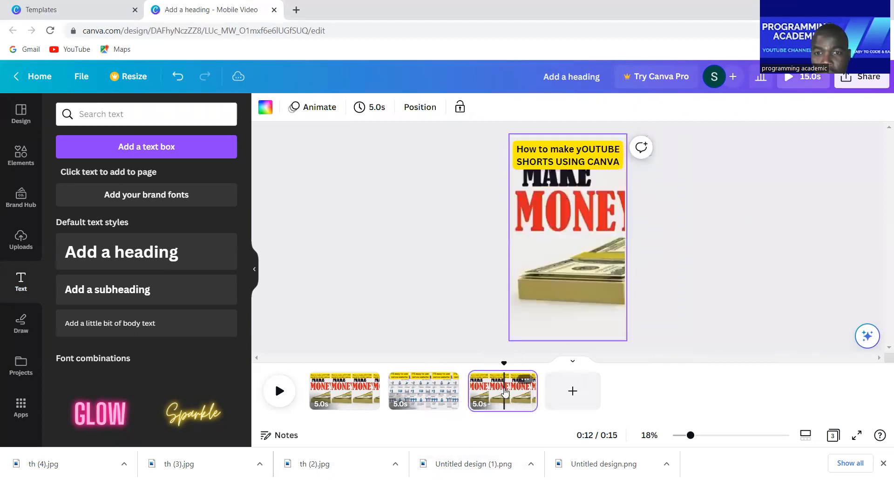
pyautogui.rightClick(586, 248)
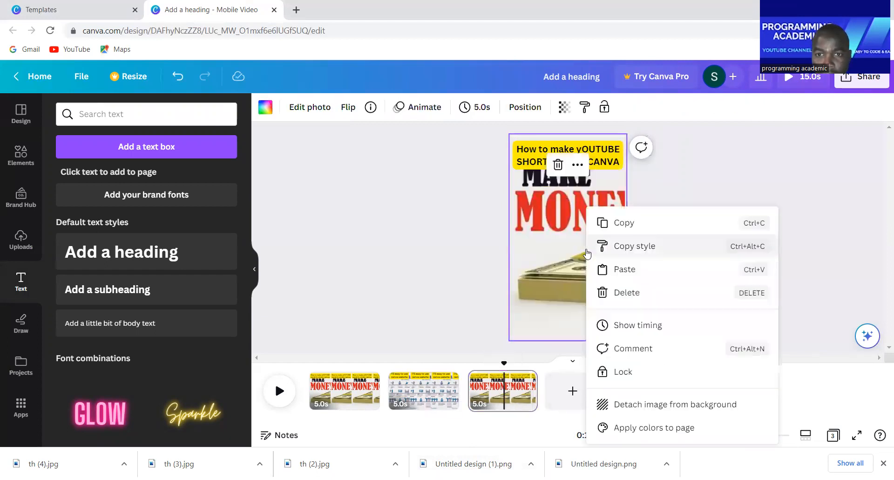
pyautogui.click(619, 292)
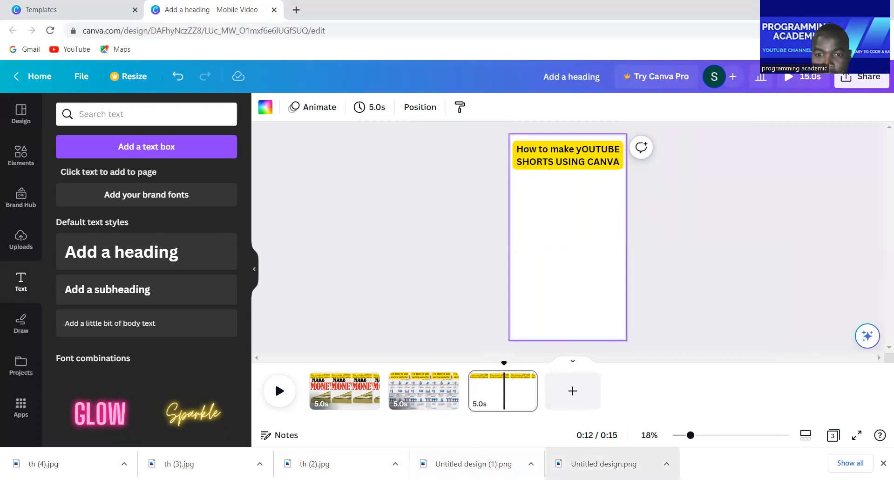
# Place the downloaded Untitled design.png on the third page and stretch its frame to the page's full width and nearly its full height
pyautogui.moveTo(561, 226); pyautogui.dragTo(562, 226)
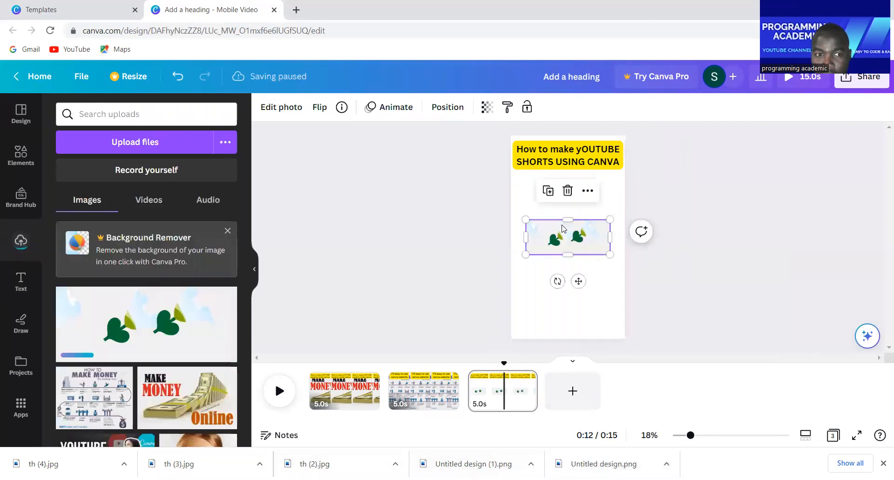
pyautogui.moveTo(564, 255); pyautogui.dragTo(571, 339)
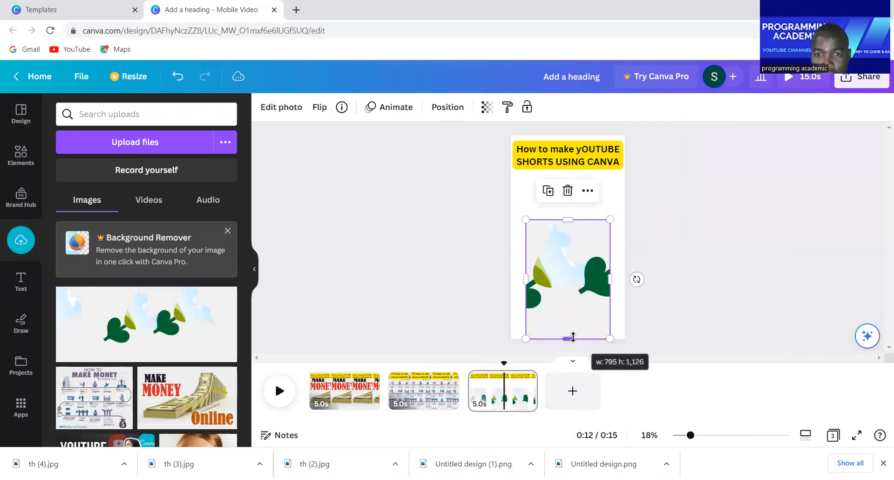
pyautogui.moveTo(569, 218); pyautogui.dragTo(574, 142)
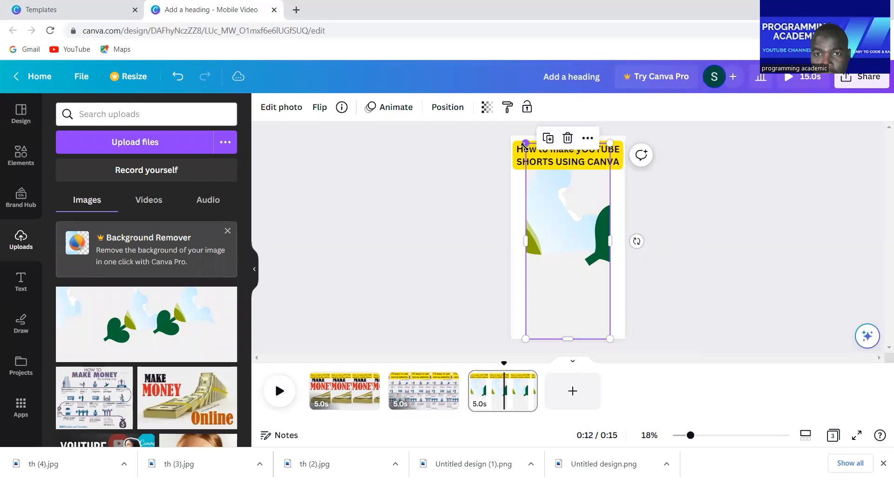
pyautogui.moveTo(526, 241); pyautogui.dragTo(511, 241)
pyautogui.moveTo(611, 241); pyautogui.dragTo(625, 241)
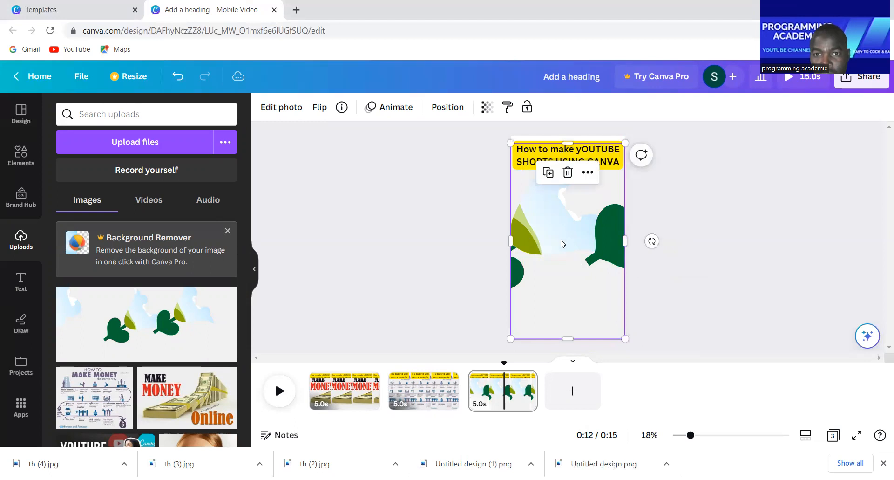
# Clear all the existing text from the third page's heading, keeping the empty text box open for editing
pyautogui.click(602, 157)
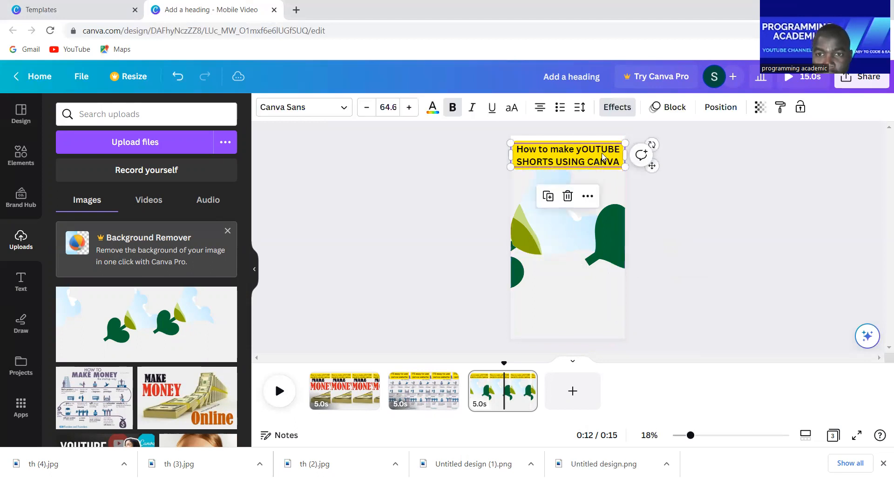
pyautogui.click(620, 159)
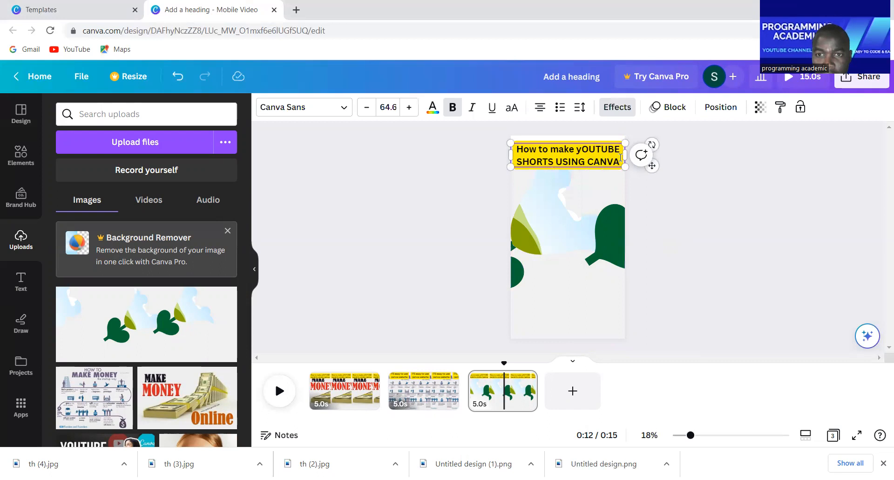
pyautogui.press('BackSpace')
pyautogui.press('BackSpace')
pyautogui.press('BackSpace')
pyautogui.press('BackSpace')
pyautogui.press('BackSpace')
pyautogui.press('BackSpace')
pyautogui.press('BackSpace')
pyautogui.press('BackSpace')
pyautogui.press('BackSpace')
pyautogui.press('BackSpace')
pyautogui.press('BackSpace')
pyautogui.press('BackSpace')
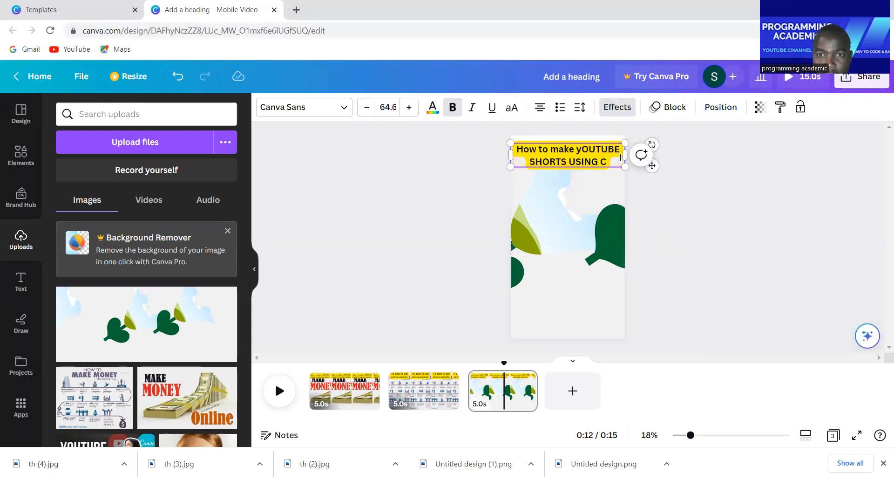
pyautogui.press('BackSpace')
pyautogui.press('BackSpace')
pyautogui.press('BackSpace')
pyautogui.press('BackSpace')
pyautogui.press('BackSpace')
pyautogui.press('BackSpace')
pyautogui.press('BackSpace')
pyautogui.press('BackSpace')
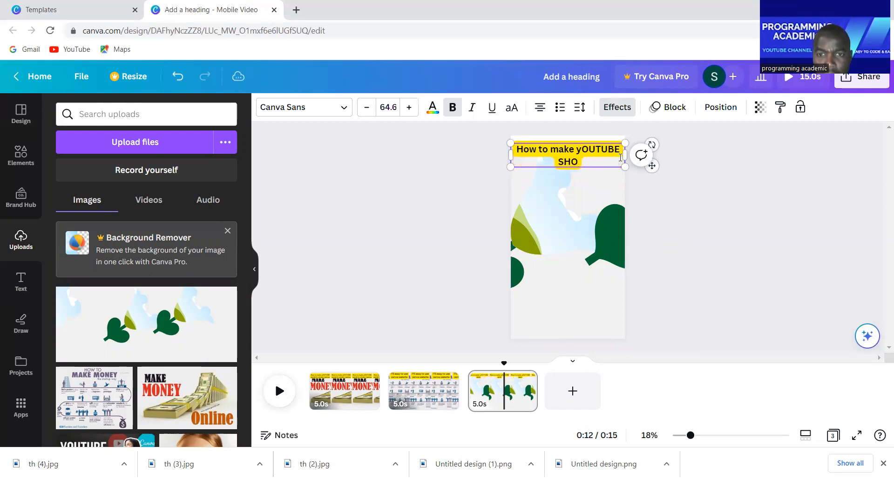
pyautogui.press('BackSpace')
pyautogui.press('BackSpace')
pyautogui.press('BackSpace')
pyautogui.press('BackSpace')
pyautogui.press('BackSpace')
pyautogui.press('BackSpace')
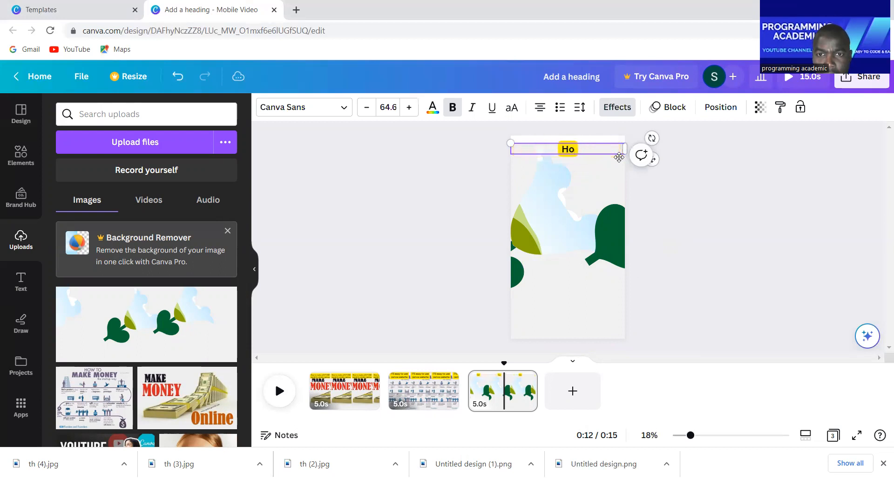
pyautogui.press('BackSpace')
pyautogui.press('BackSpace')
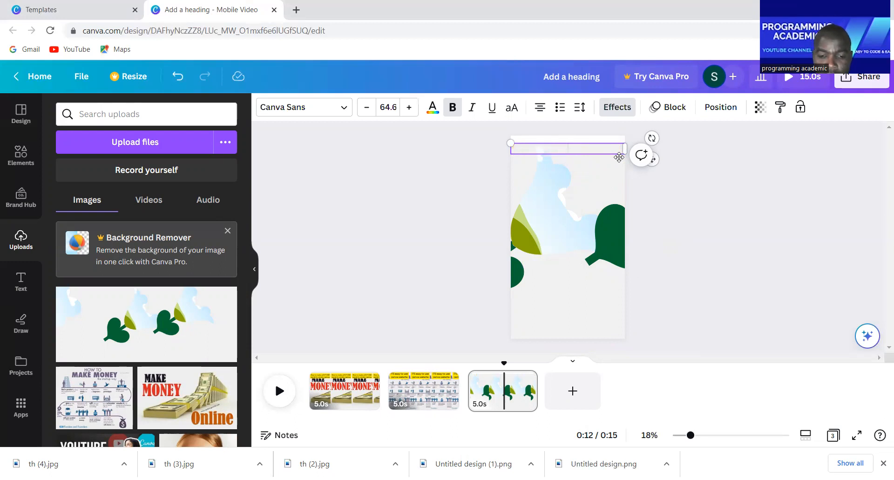
# Enter "You will make alot fo video's using canva websites" as the third page's heading
pyautogui.write('You')
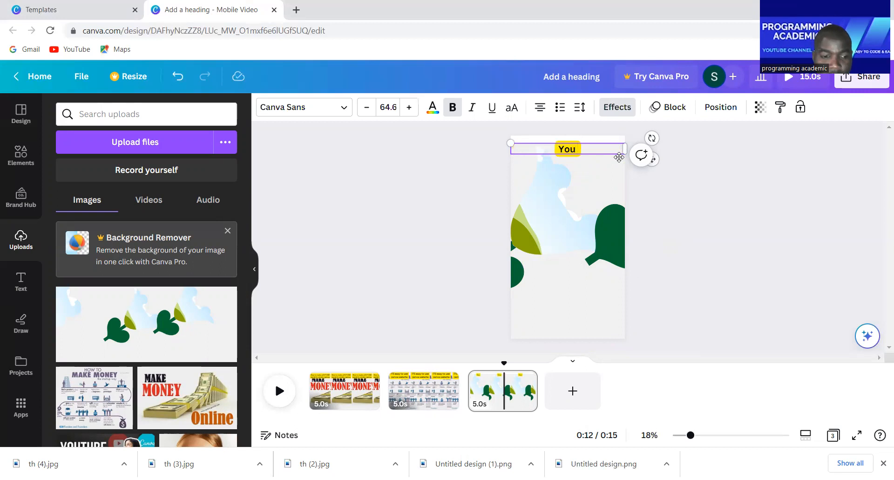
pyautogui.write(' will')
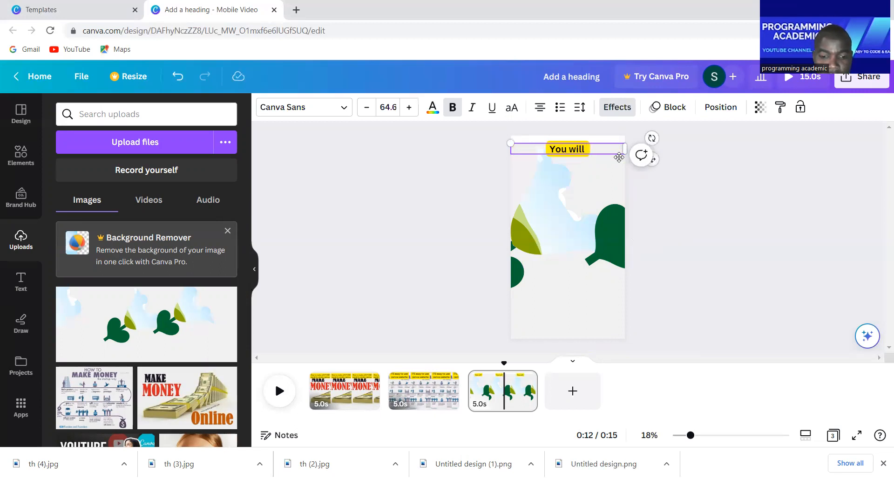
pyautogui.write(' make')
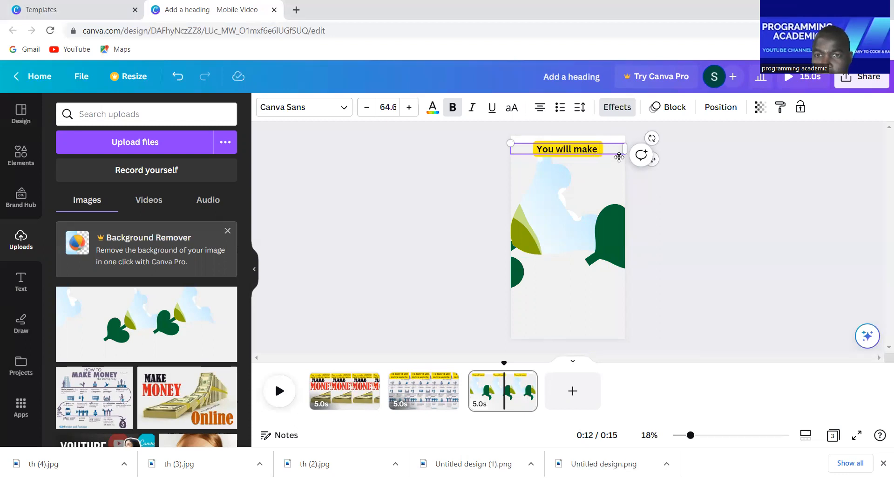
pyautogui.write('al')
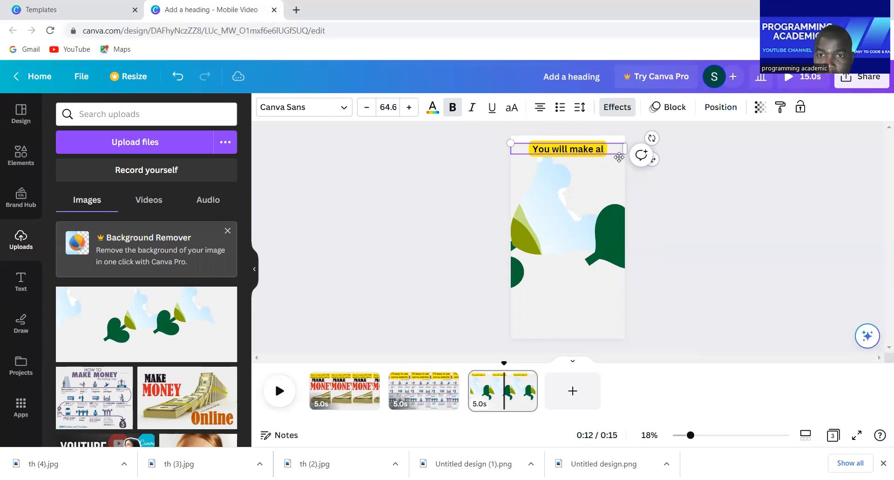
pyautogui.write('ot')
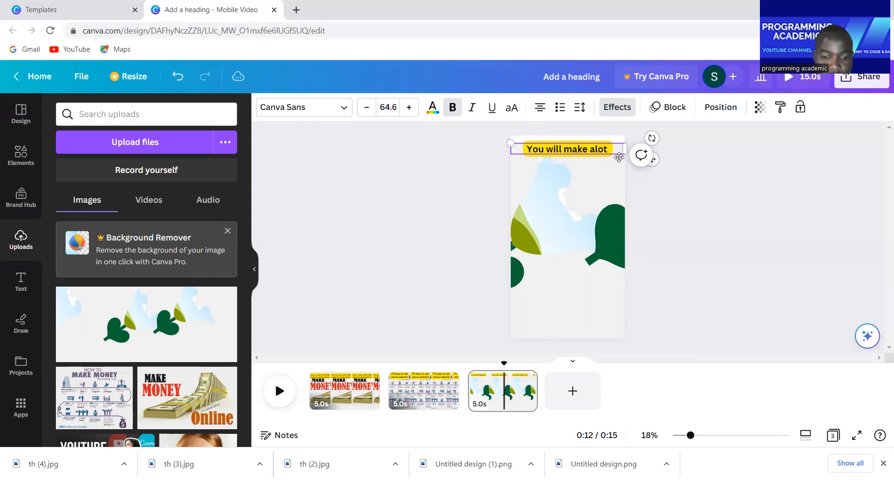
pyautogui.write(' fo vid')
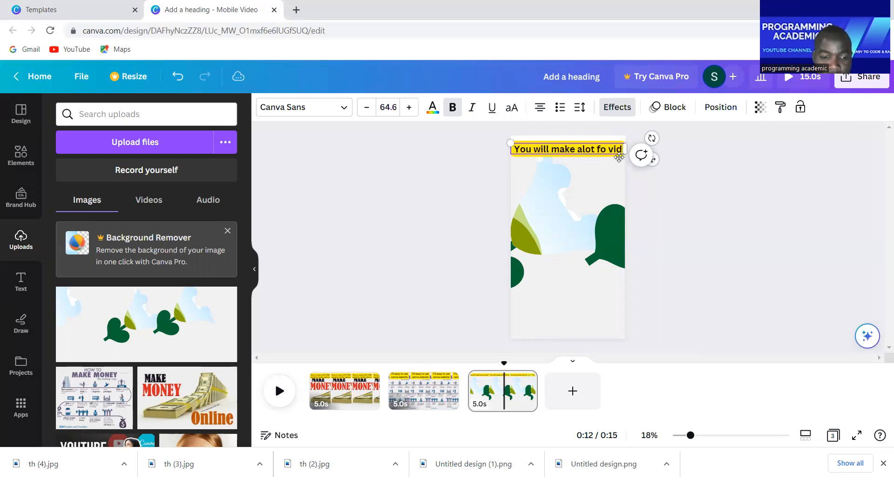
pyautogui.write('eo')
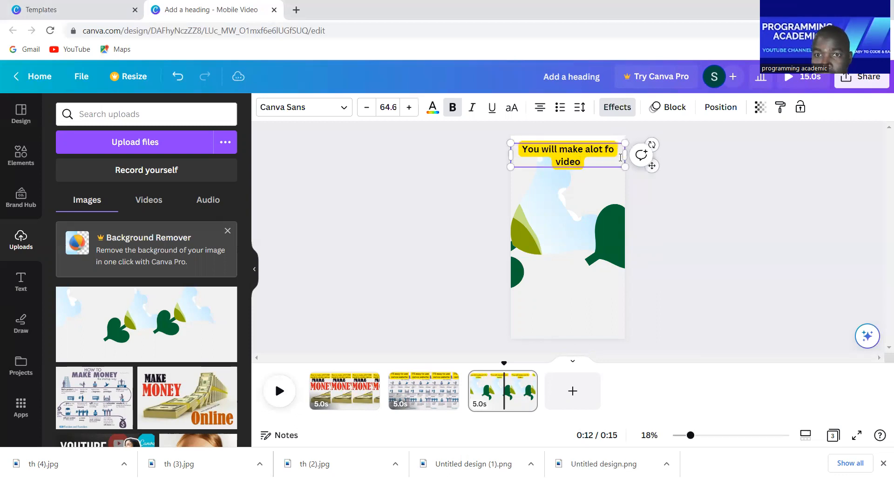
pyautogui.write("'s")
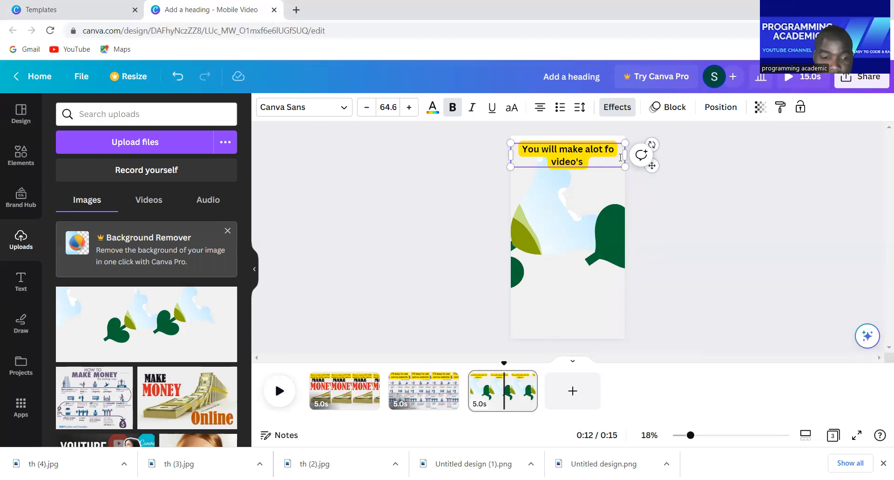
pyautogui.write(' usi')
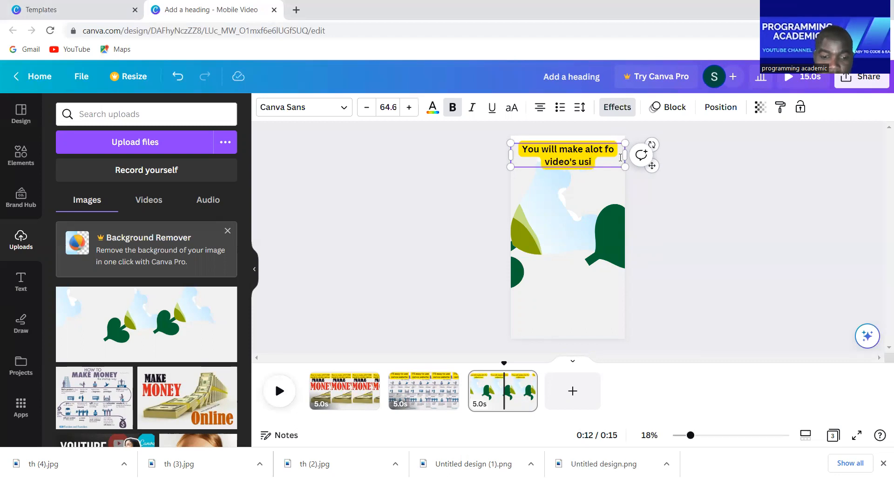
pyautogui.write('ng cana')
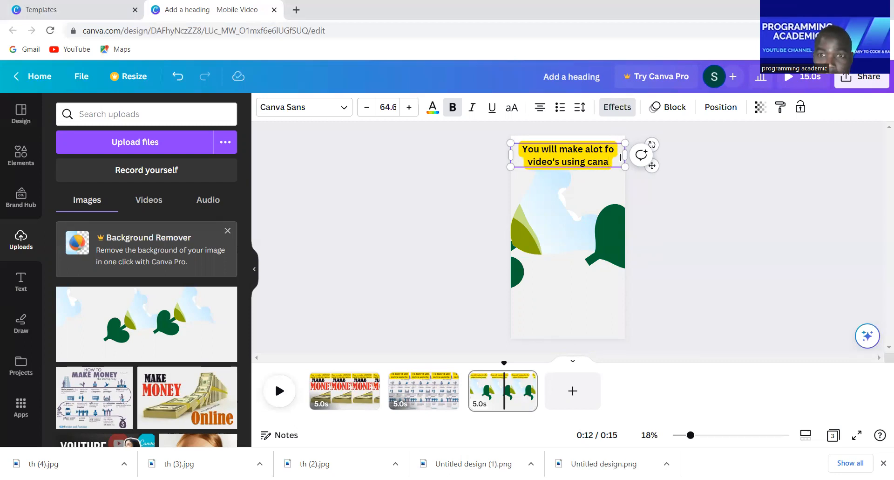
pyautogui.press('BackSpace')
pyautogui.write('va')
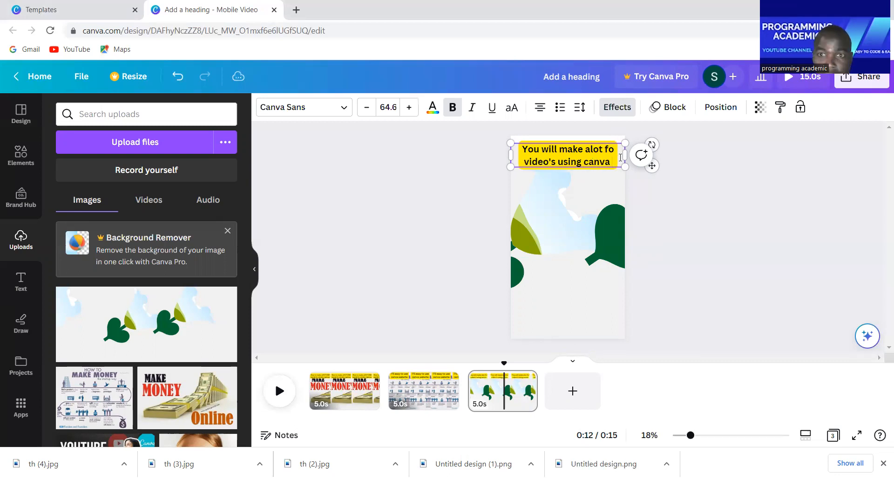
pyautogui.write(' webs')
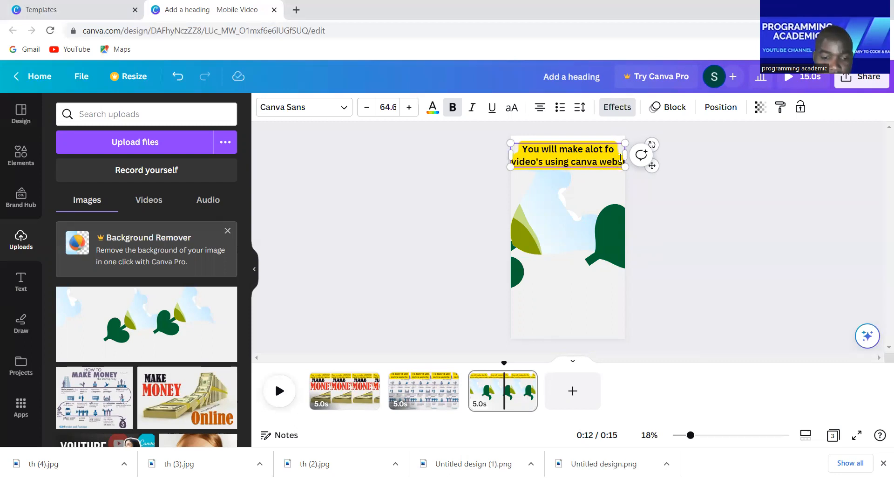
pyautogui.write('ites')
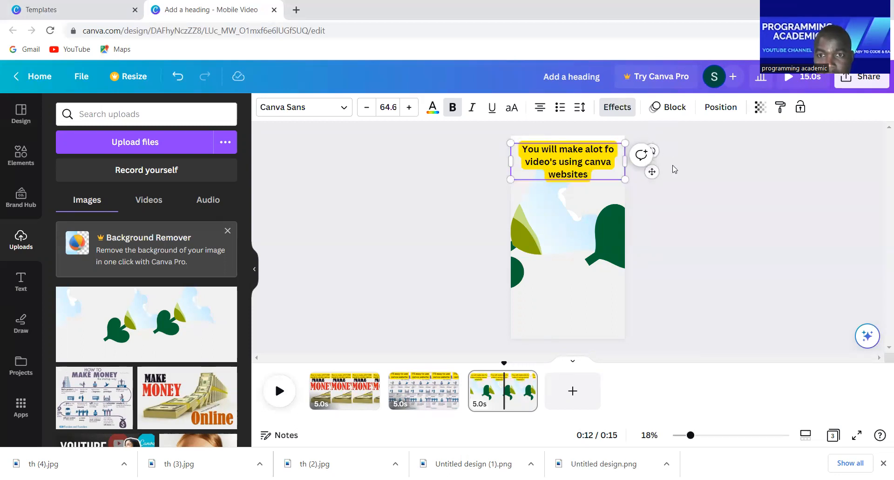
pyautogui.click(728, 254)
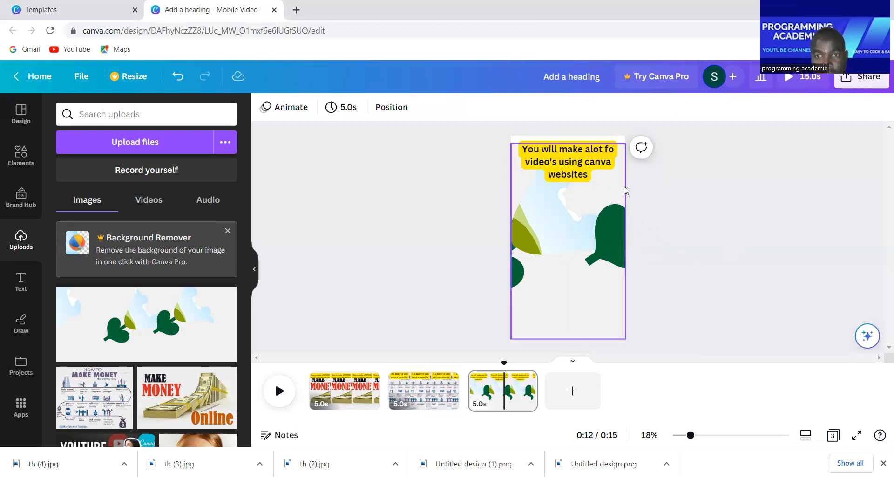
# Review the second and first pages and download all 3 pages of the design as an MP4 video
pyautogui.click(419, 391)
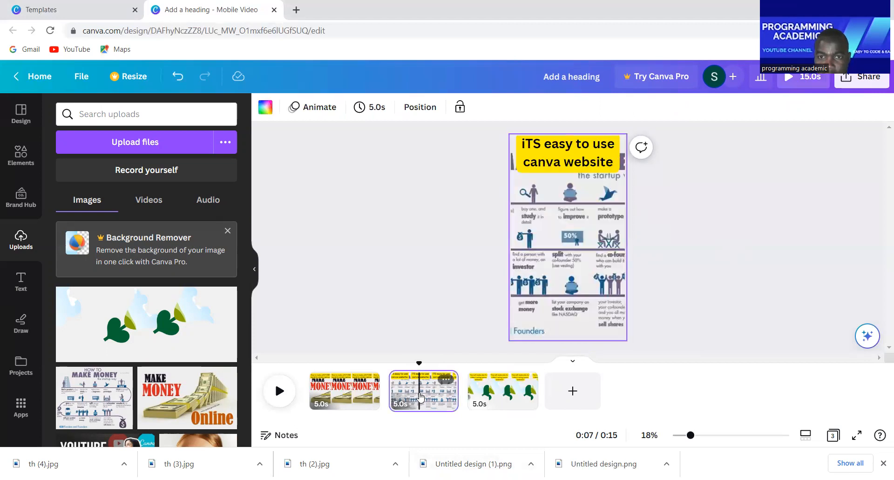
pyautogui.click(345, 397)
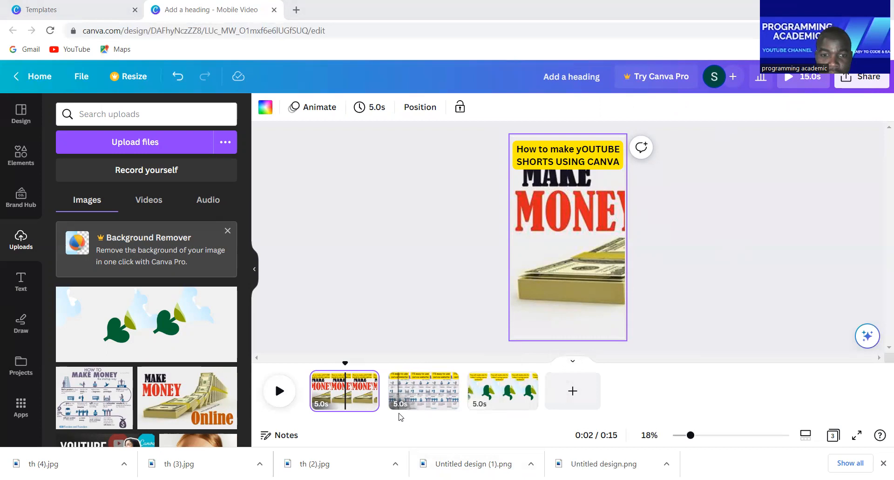
pyautogui.click(869, 82)
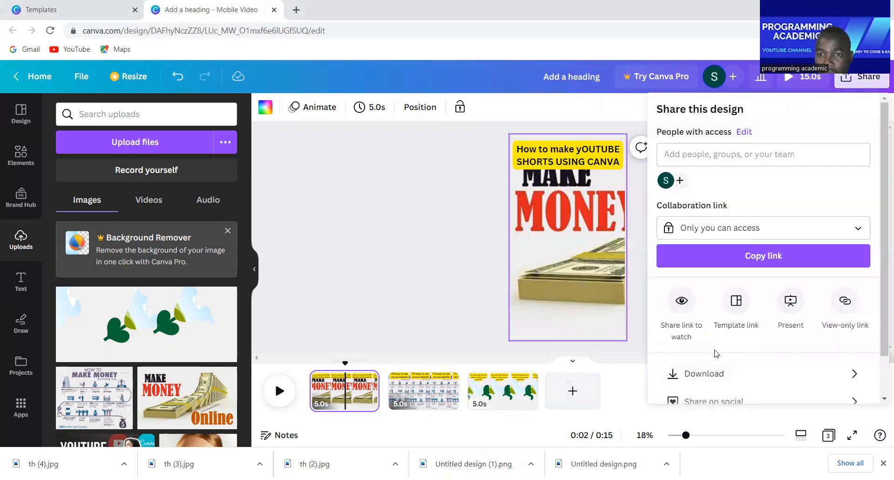
pyautogui.click(722, 375)
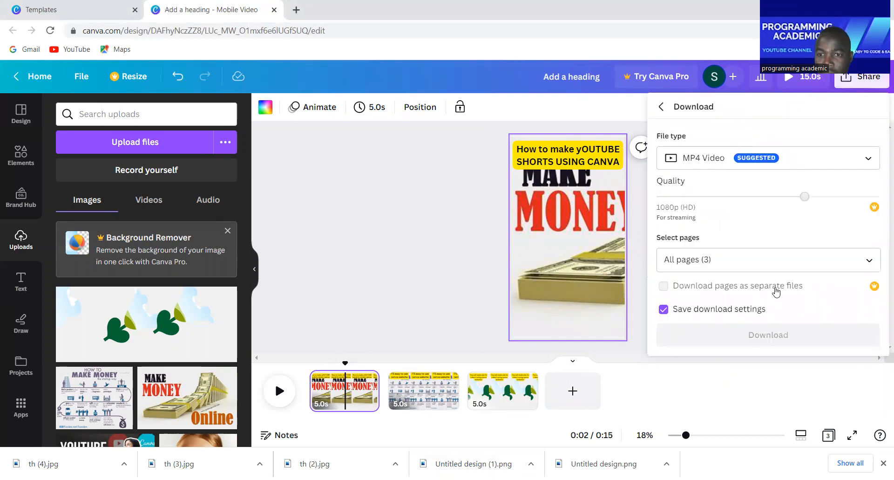
pyautogui.click(780, 341)
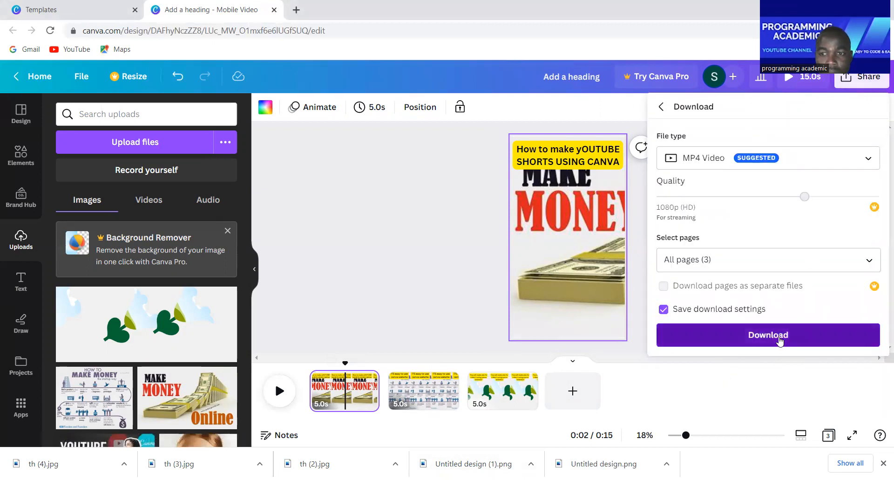